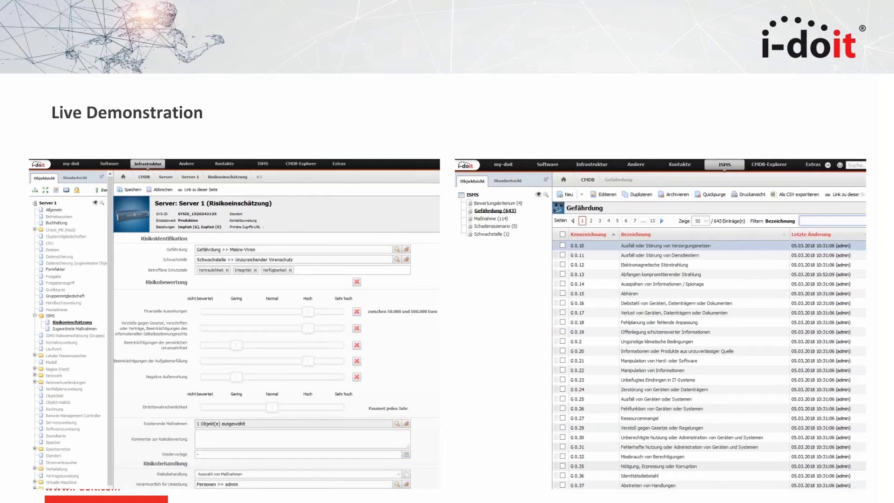
Switch from the presentation slides to the browser showing the i-doit ISMS demo instance.
key(alt)
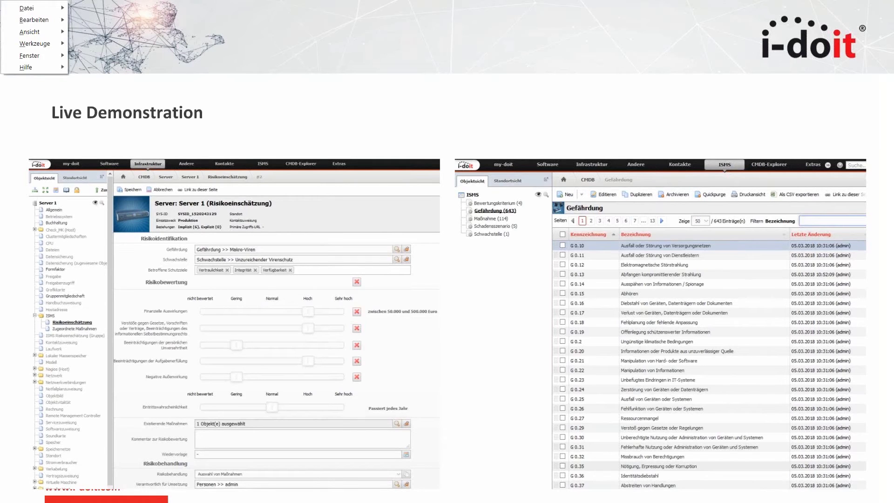
key(Escape)
key(alt+Tab)
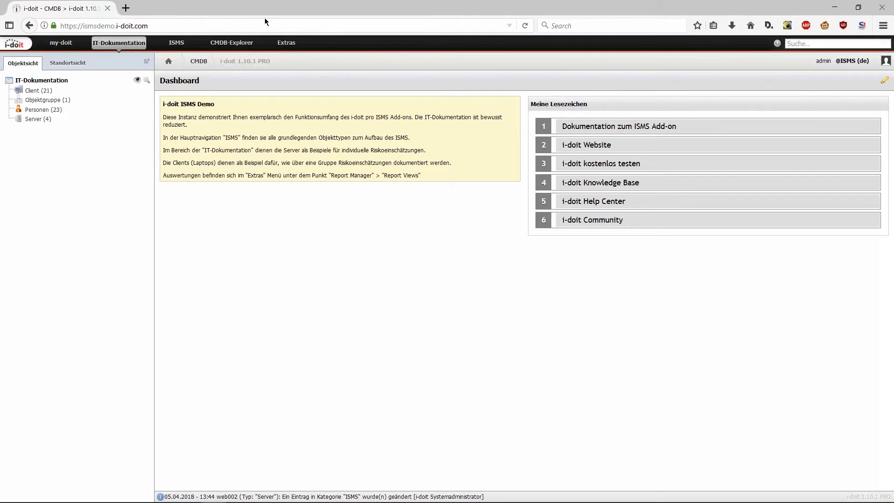
click(227, 27)
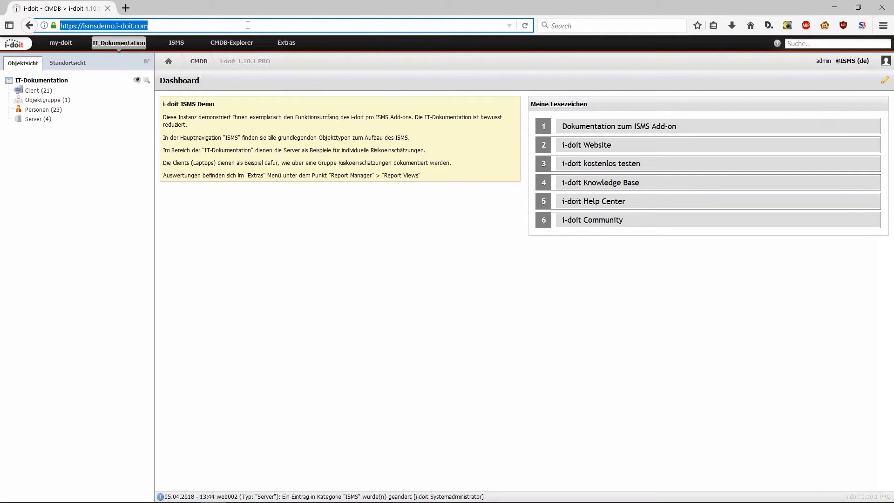
Inspect the editable Bewertungskriterium details of the ISMS criterion "Gering" and return to the criteria list without saving.
click(177, 45)
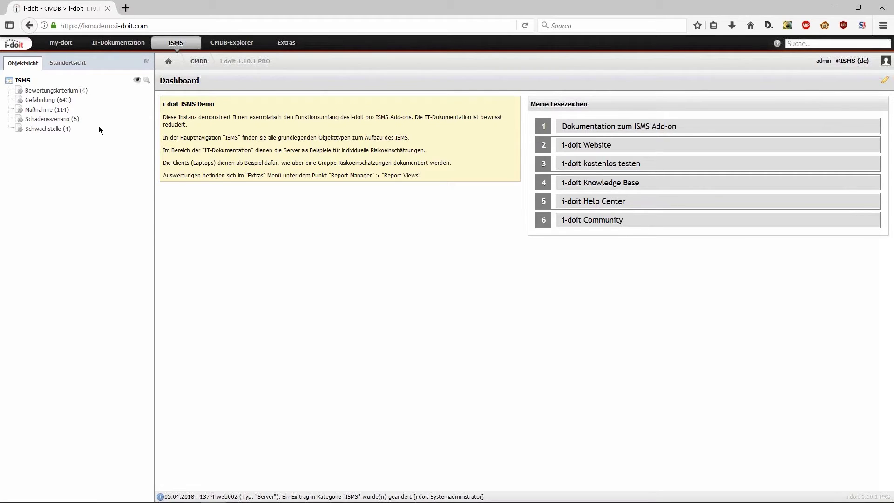
click(82, 91)
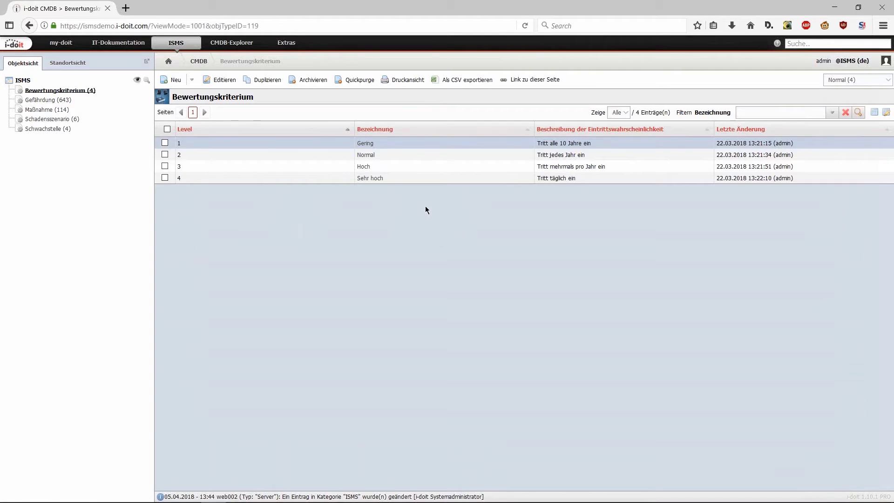
click(384, 146)
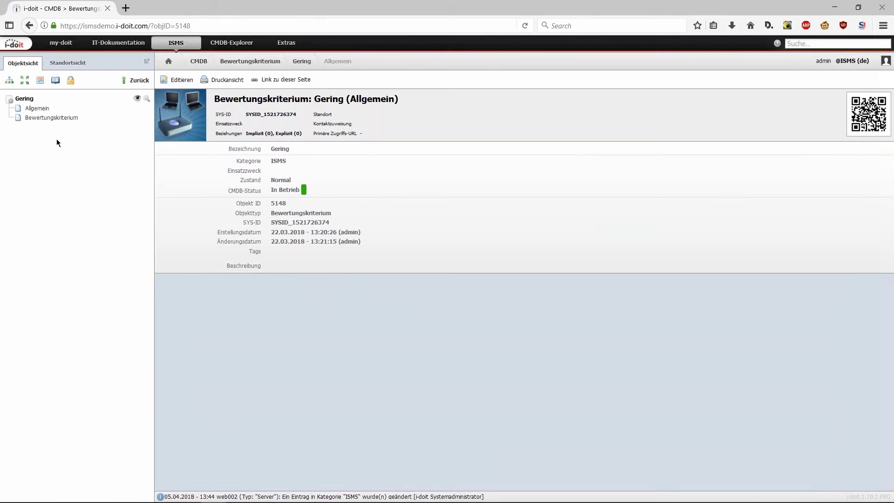
click(53, 118)
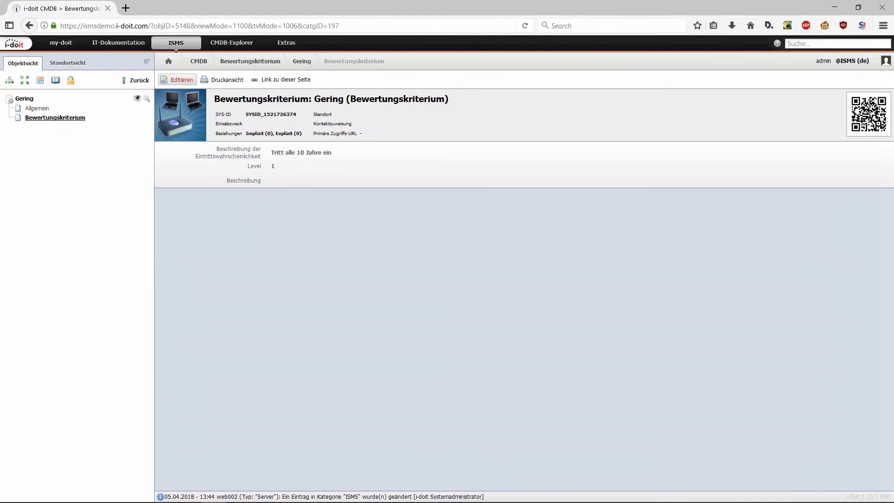
click(177, 80)
double_click(275, 177)
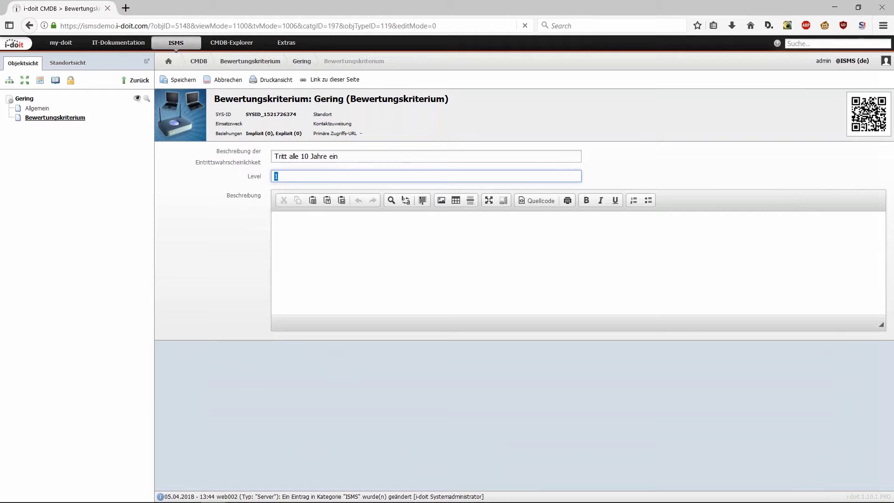
click(248, 65)
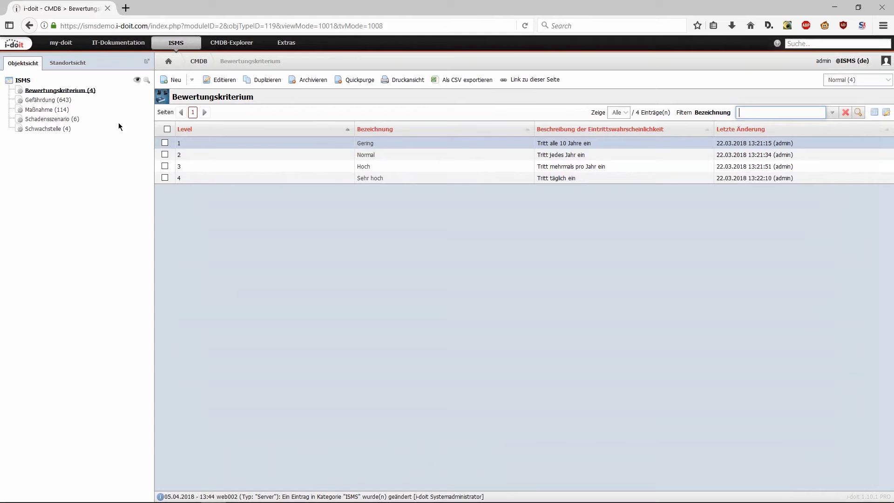
View the Bewertungskriterien of the damage scenario "Finanzielle Auswirkungen" and return to the ISMS object types.
click(74, 119)
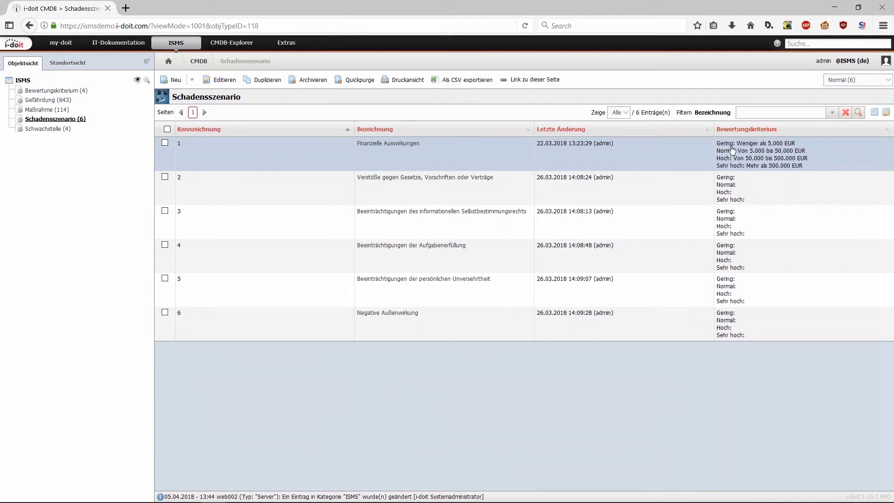
click(819, 156)
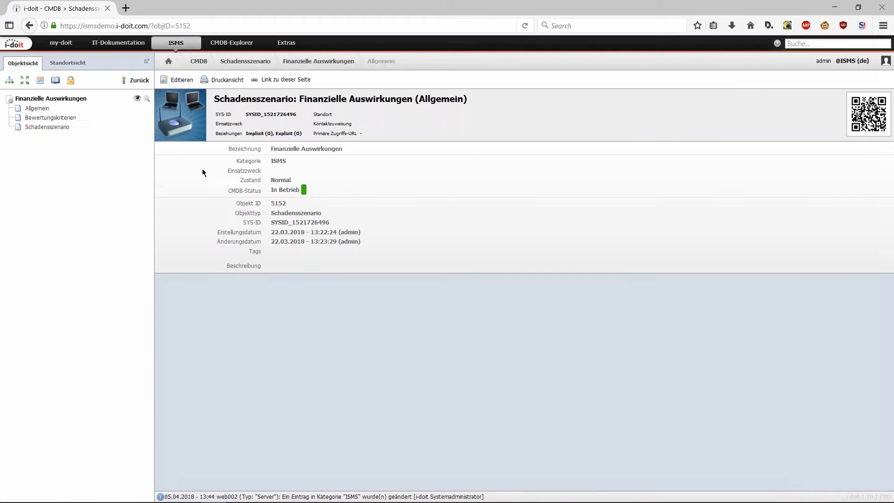
click(64, 120)
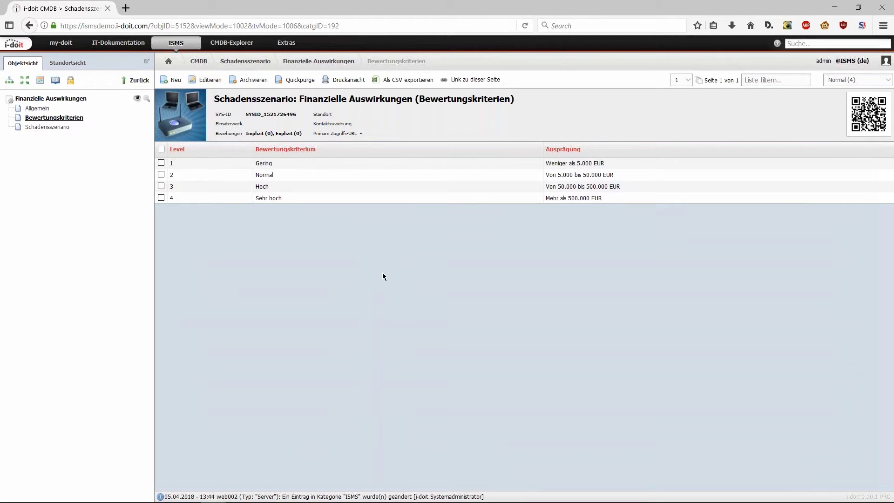
click(186, 43)
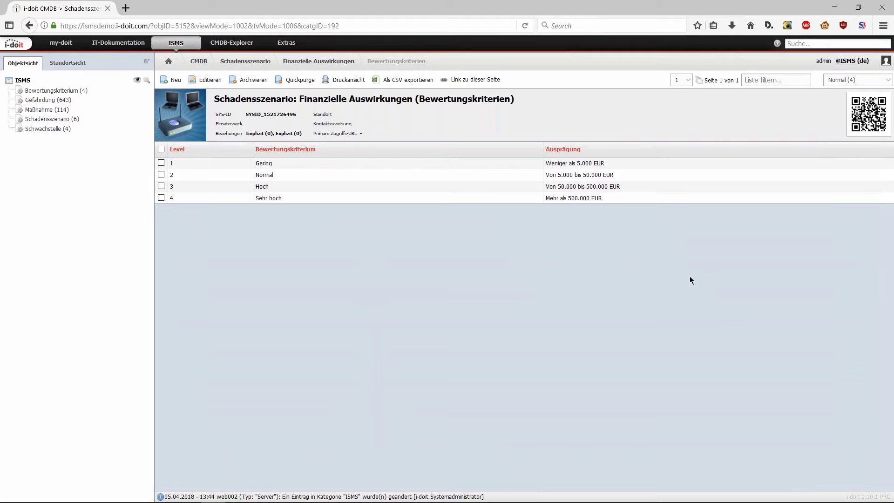
Open the tenant settings for "ISMS (de)" in the Systemeinstellungen of the administration.
mouse_move(825, 60)
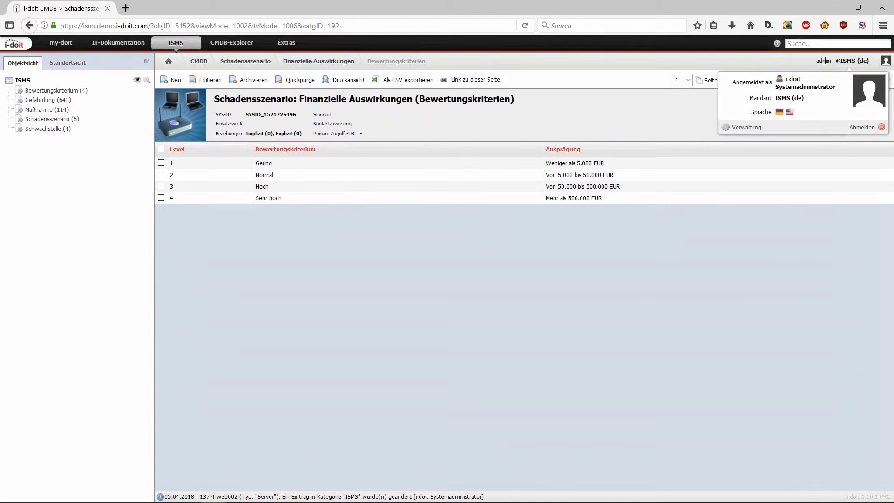
click(750, 127)
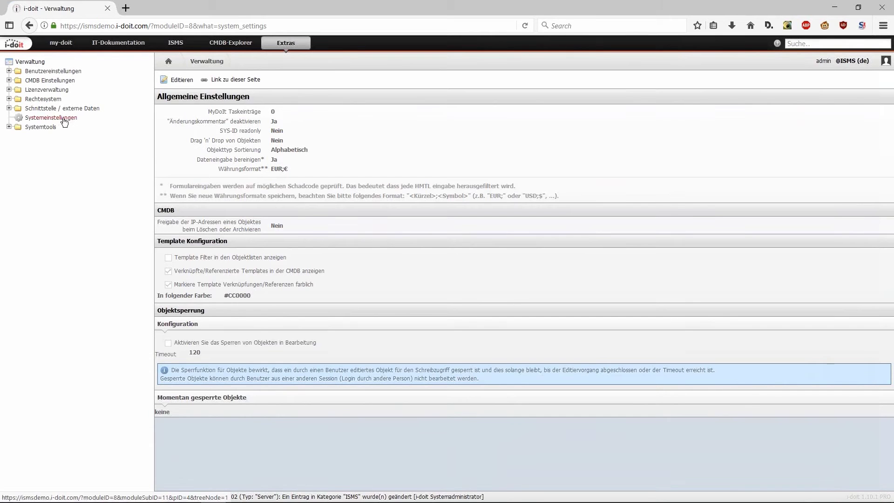
click(66, 120)
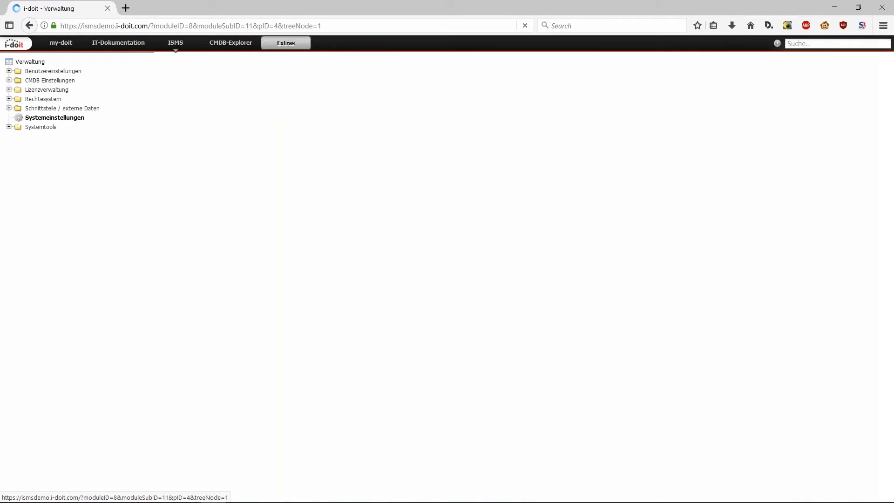
click(255, 116)
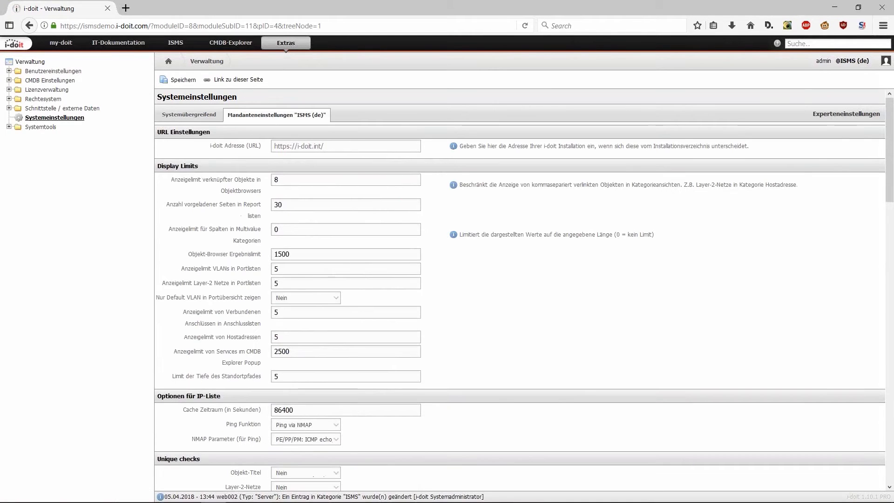
Find the ISMS section of the tenant settings and review the available Risikoformel options without changing the selection.
scroll(499, 270, down, 1)
scroll(496, 268, down, 10)
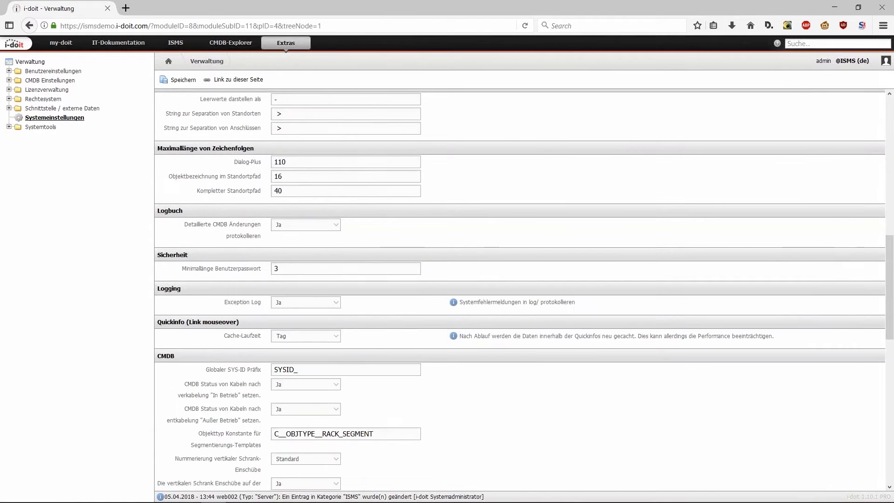
scroll(427, 285, down, 8)
scroll(424, 279, down, 3)
drag(356, 219, 504, 268)
click(506, 269)
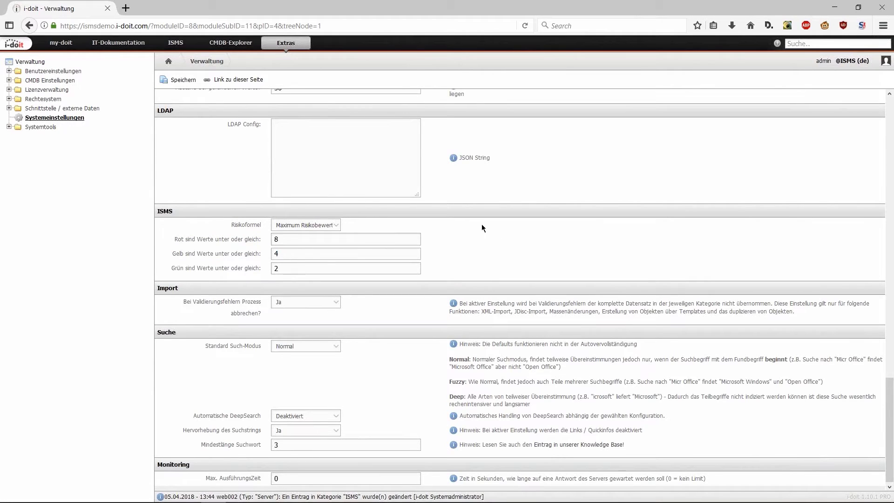
click(336, 225)
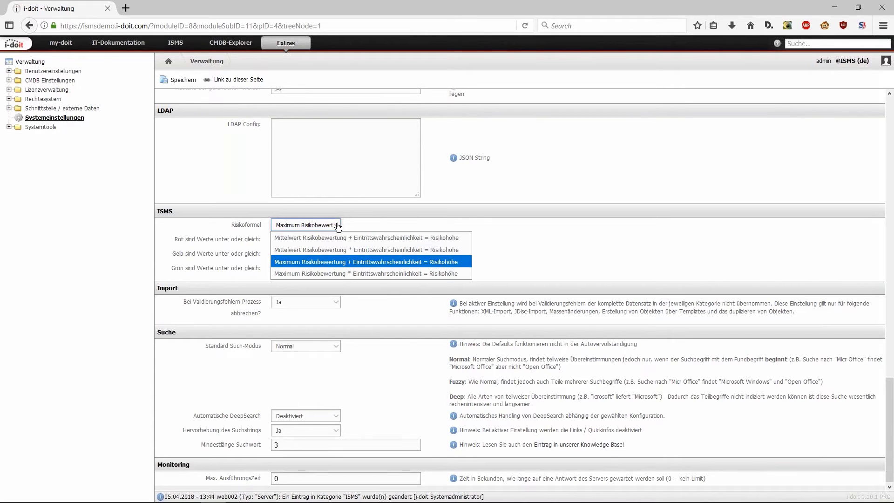
click(373, 224)
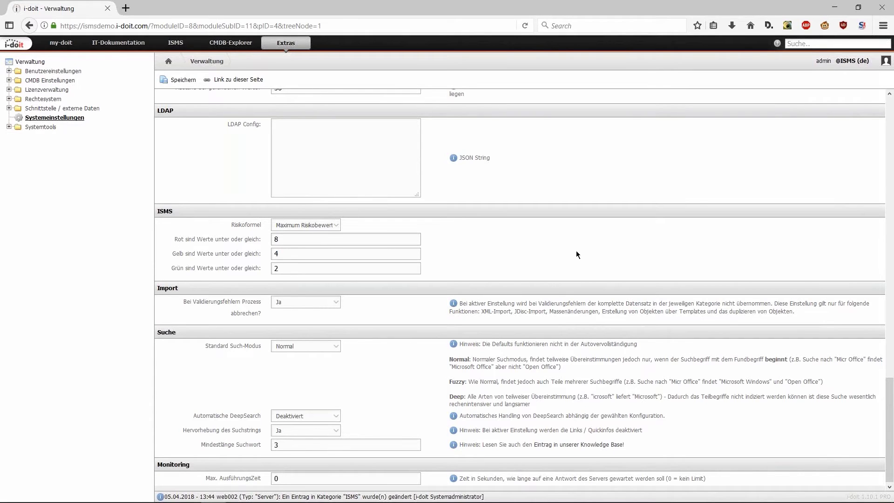
Open the "ISMS Risikomatrix" report view in the Report Manager.
mouse_move(292, 48)
mouse_move(320, 60)
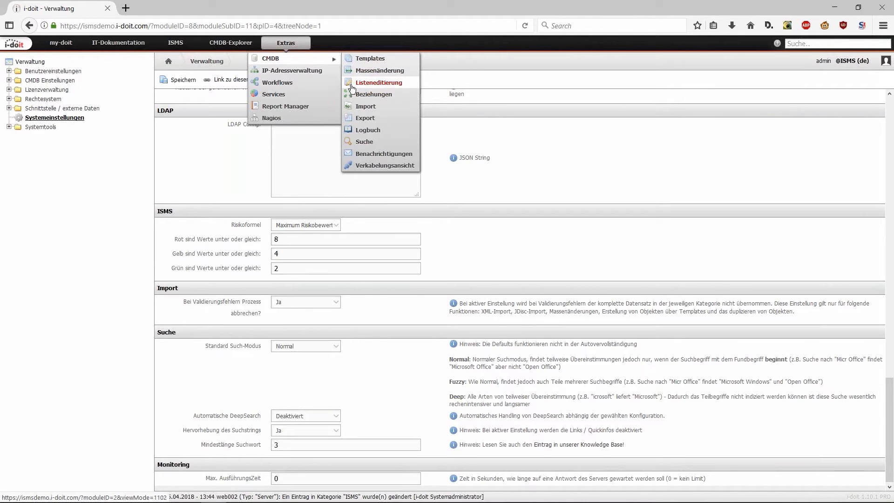
click(328, 106)
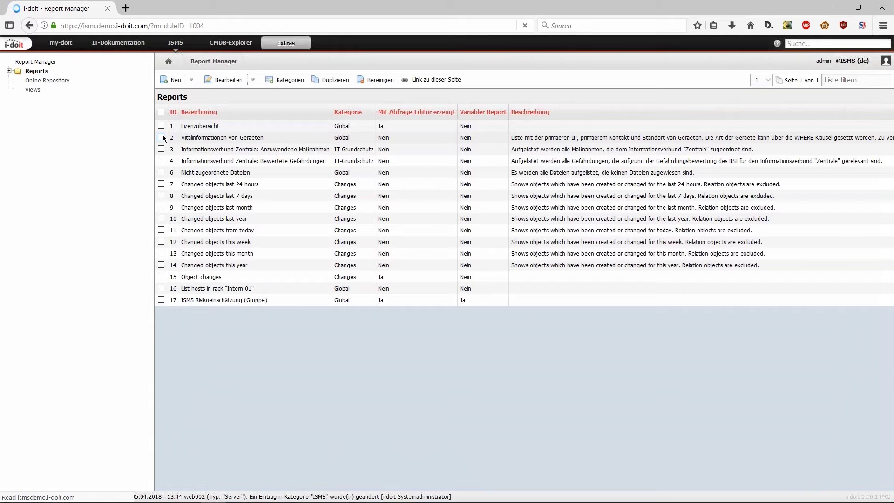
click(31, 90)
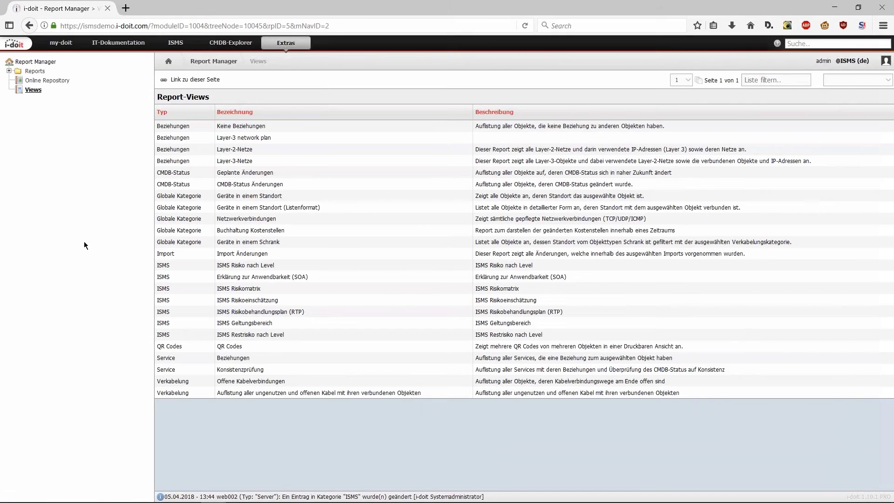
click(197, 291)
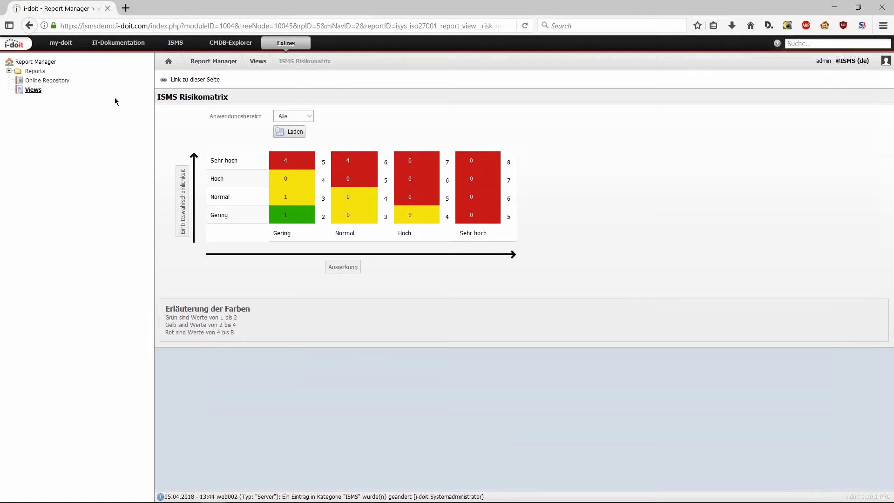
Open the list of Maßnahme objects in the ISMS area.
click(168, 46)
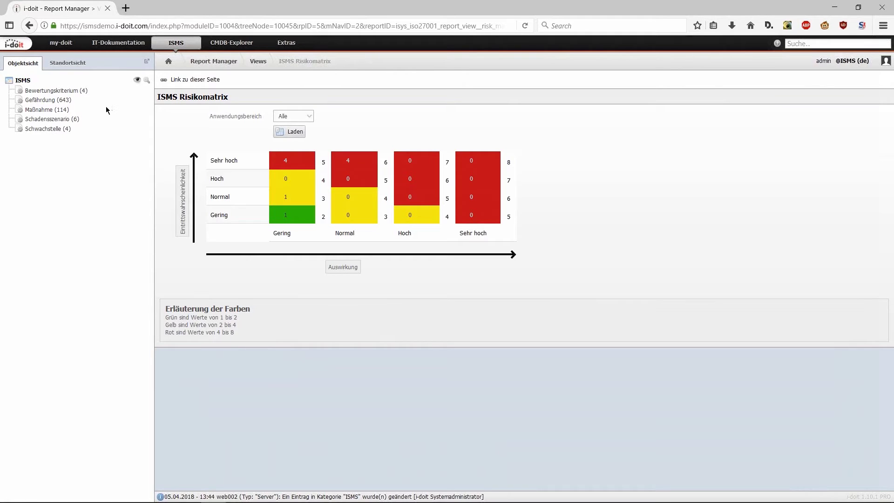
click(44, 111)
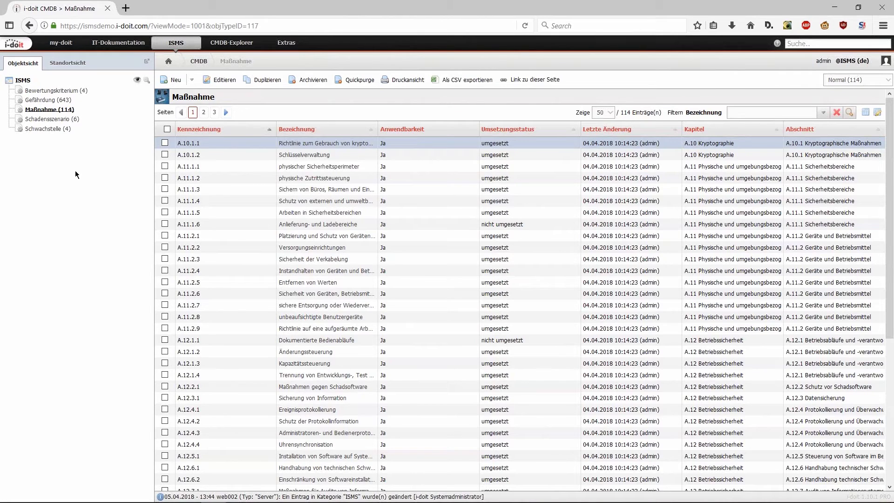
Open the CSV import and use the file "Control ISO 27001_2017-06 Anhang A de.csv" for it.
click(291, 46)
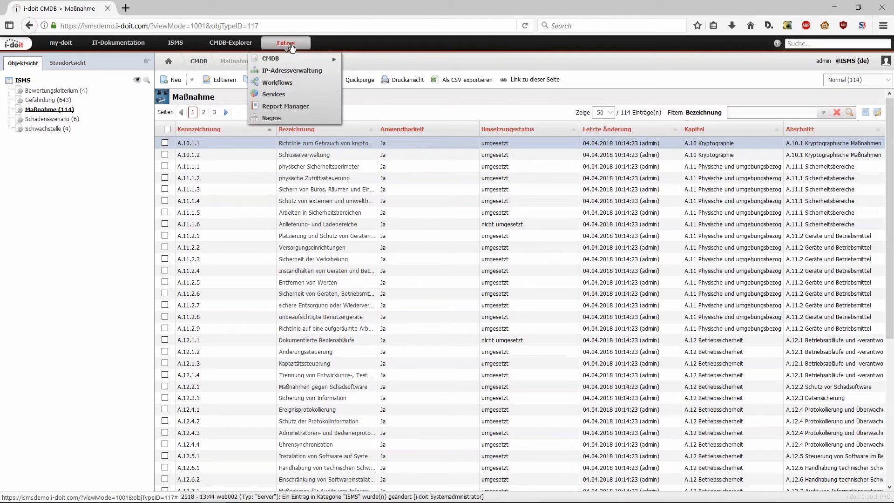
mouse_move(298, 58)
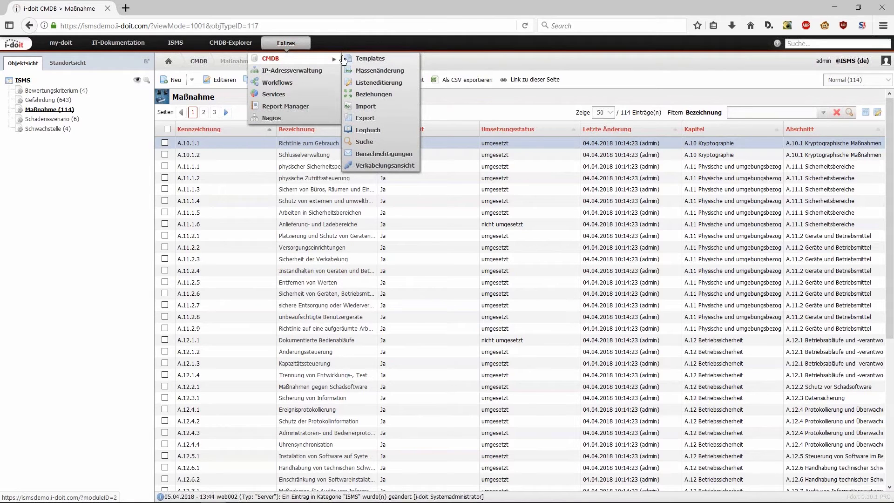
click(369, 107)
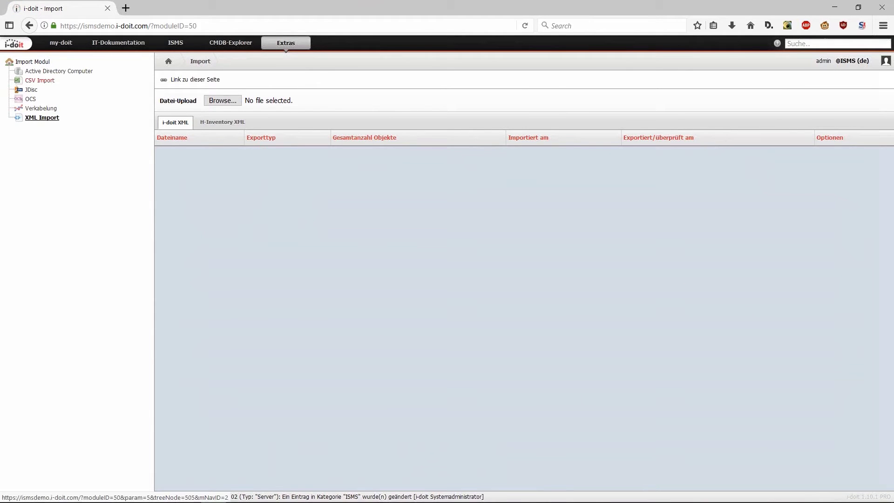
click(51, 80)
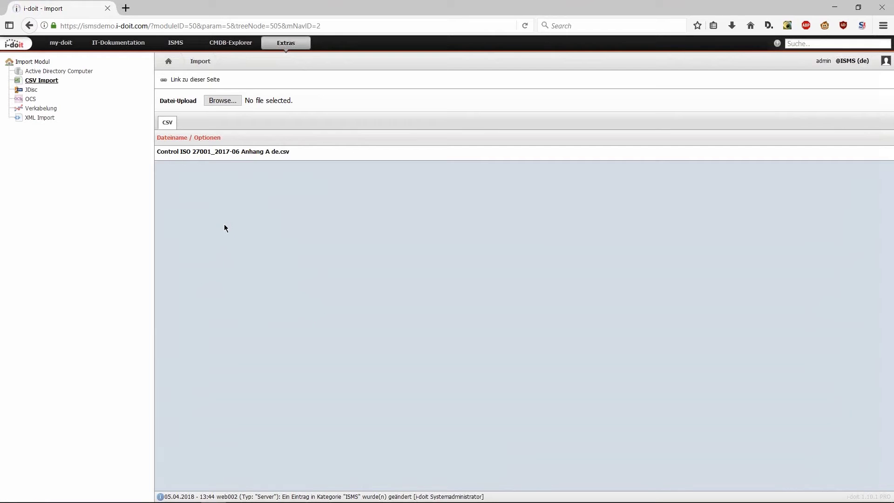
mouse_move(285, 159)
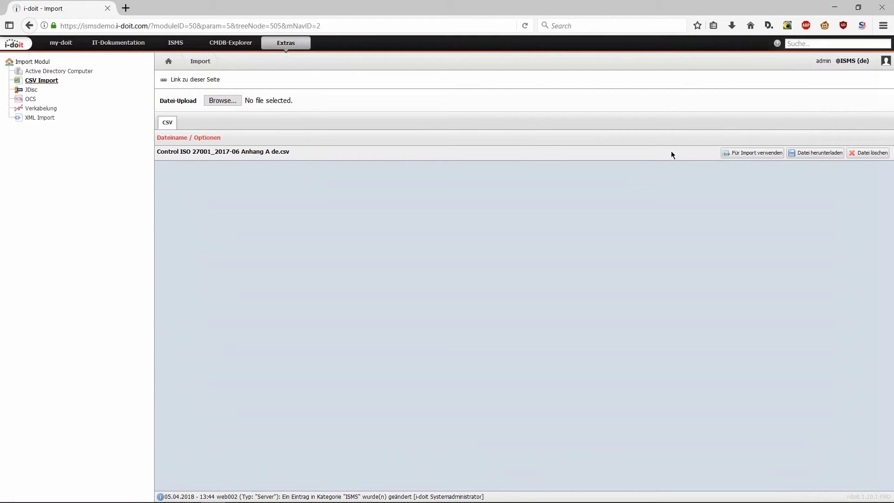
click(746, 157)
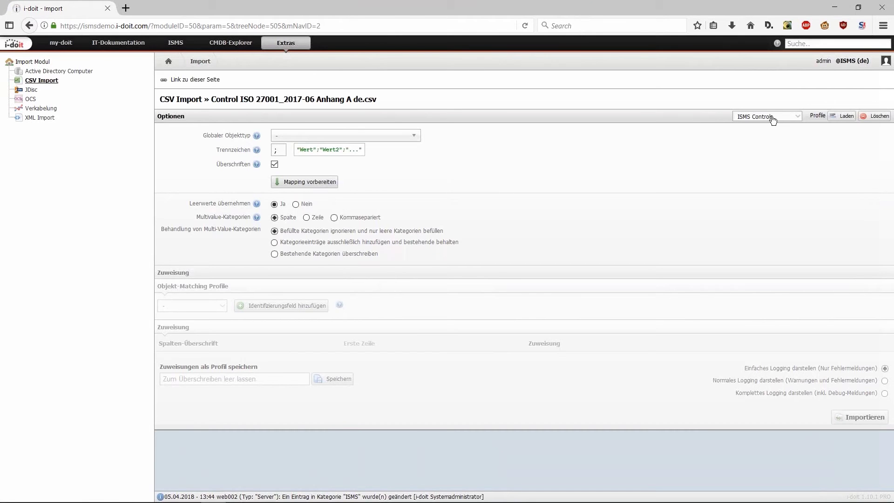
Load the "ISMS Controls" profile for the CSV import.
click(797, 116)
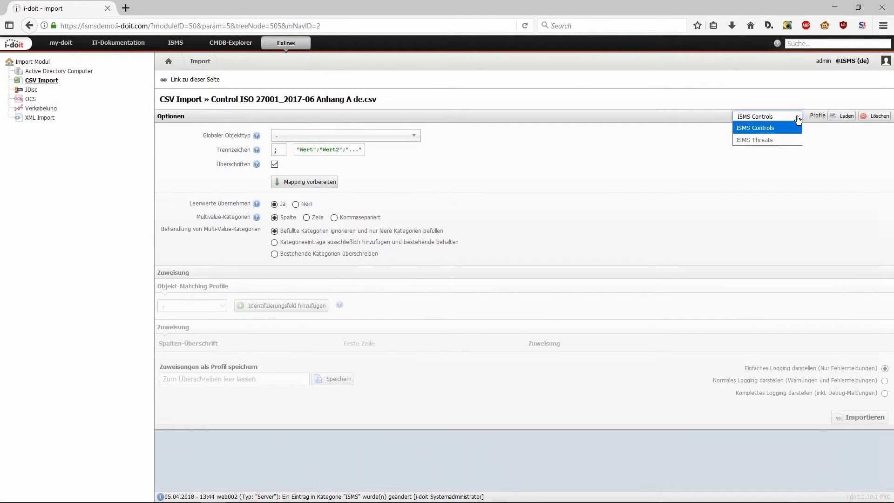
click(763, 131)
click(840, 117)
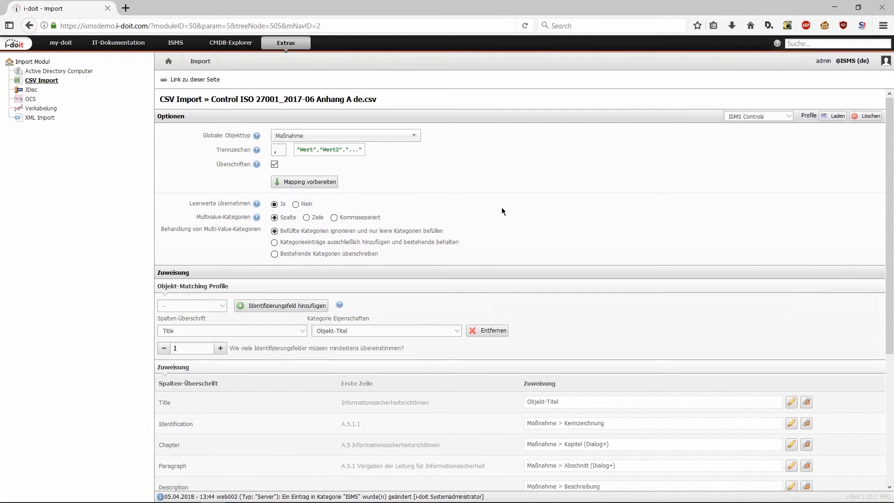
Review the column assignments and logging options of the ISO 27001 controls CSV import.
scroll(502, 208, down, 3)
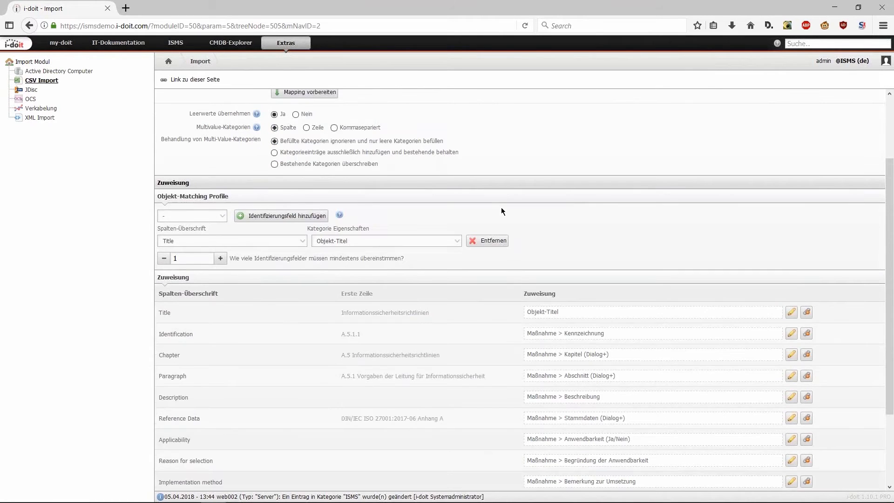
scroll(501, 208, down, 3)
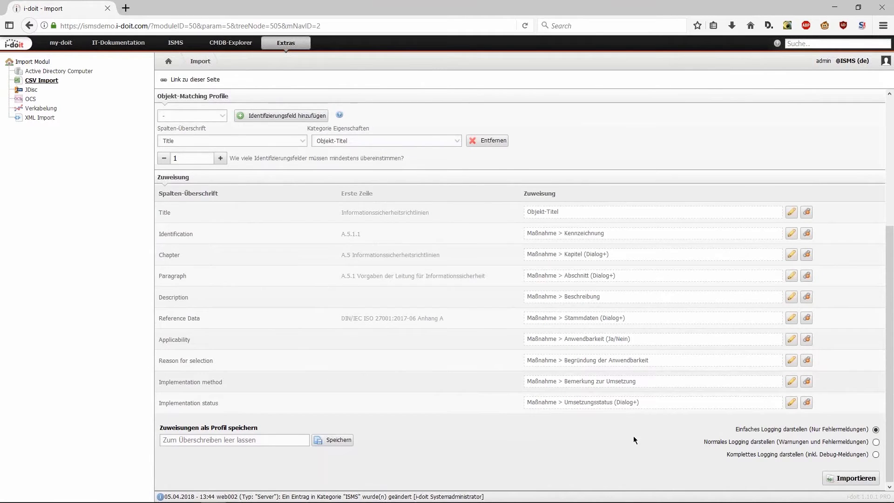
click(844, 480)
Open the list of Schwachstelle objects in the ISMS area.
click(172, 44)
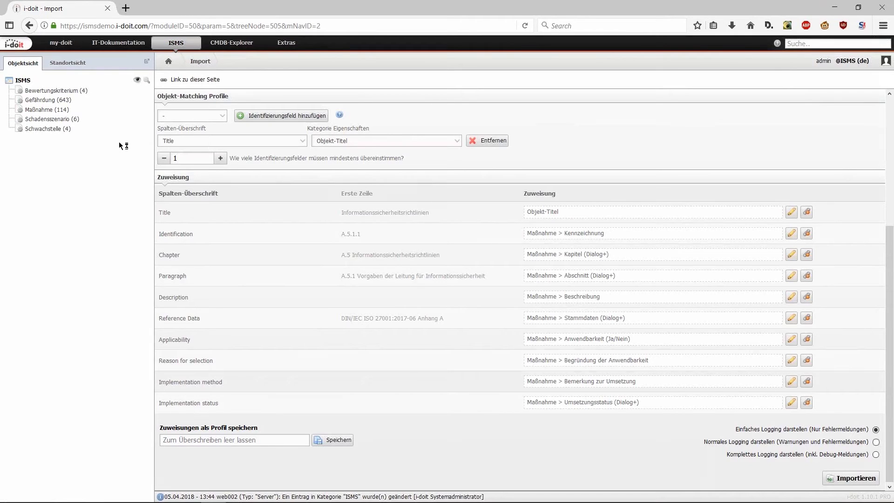
click(62, 133)
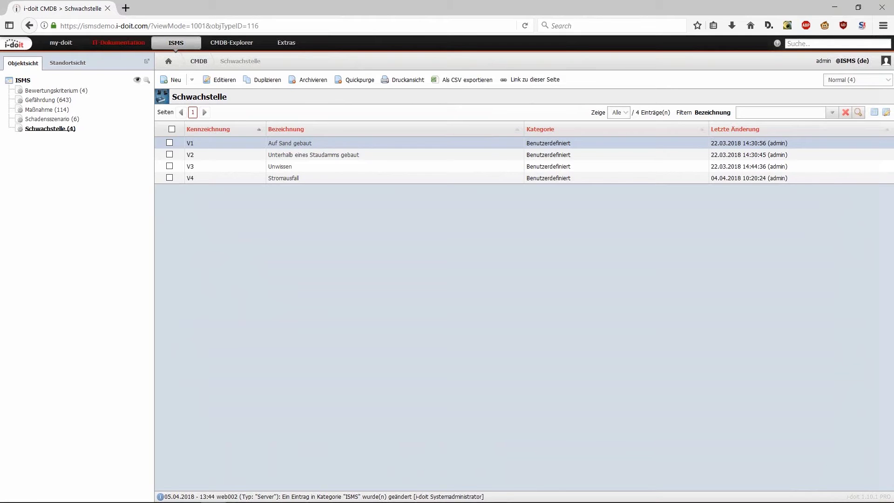
Open the server cache001 from the IT-Dokumentation server list and show its ISMS category.
click(111, 43)
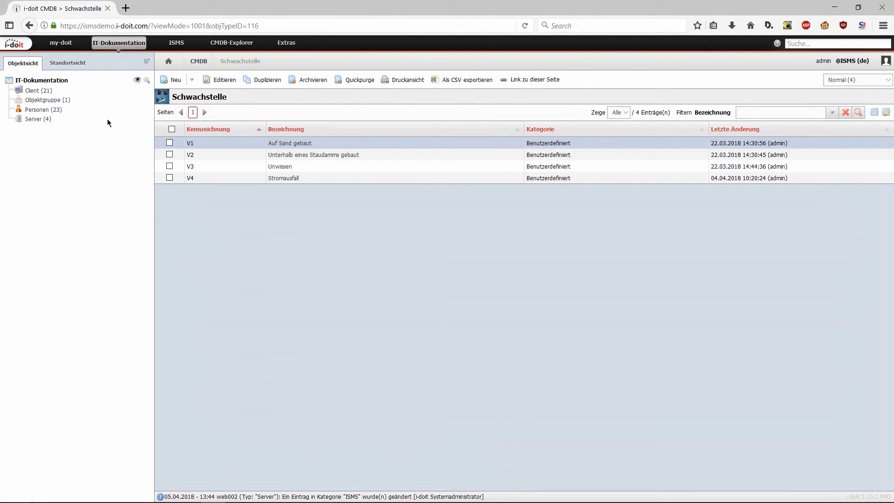
click(41, 119)
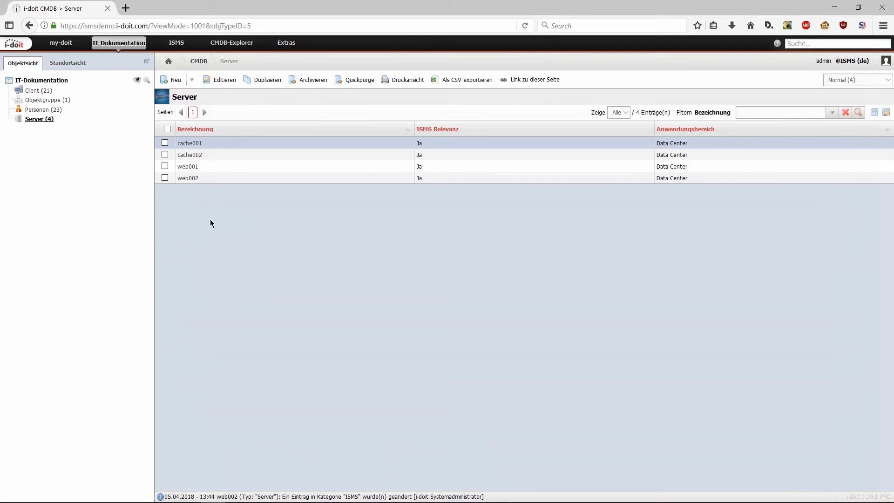
click(198, 154)
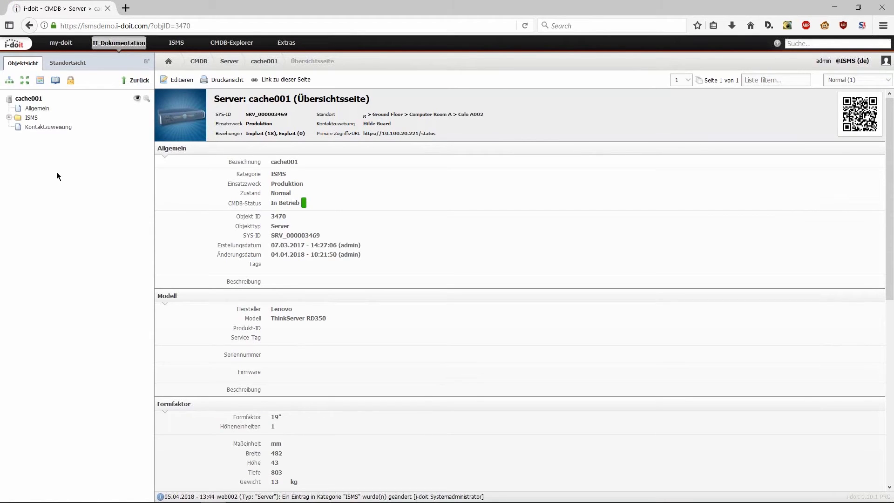
click(30, 120)
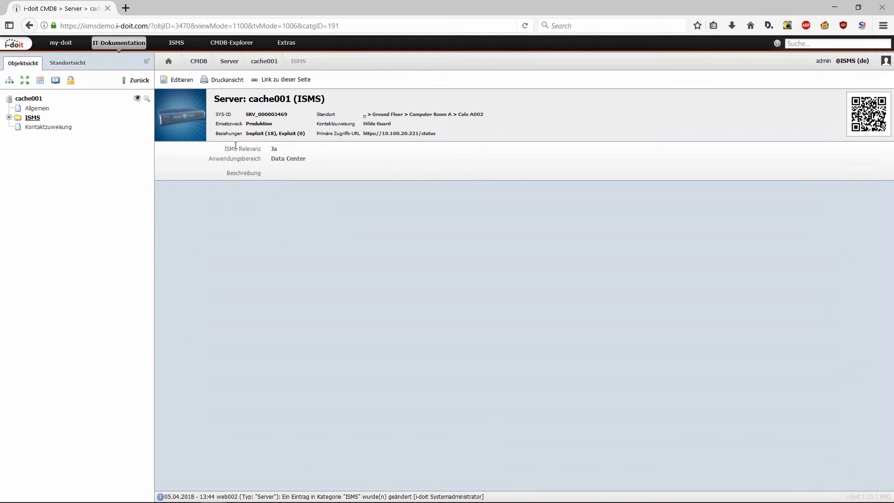
Open the ISMS category of cache001 for editing and view the options for ISMS Relevanz.
click(177, 79)
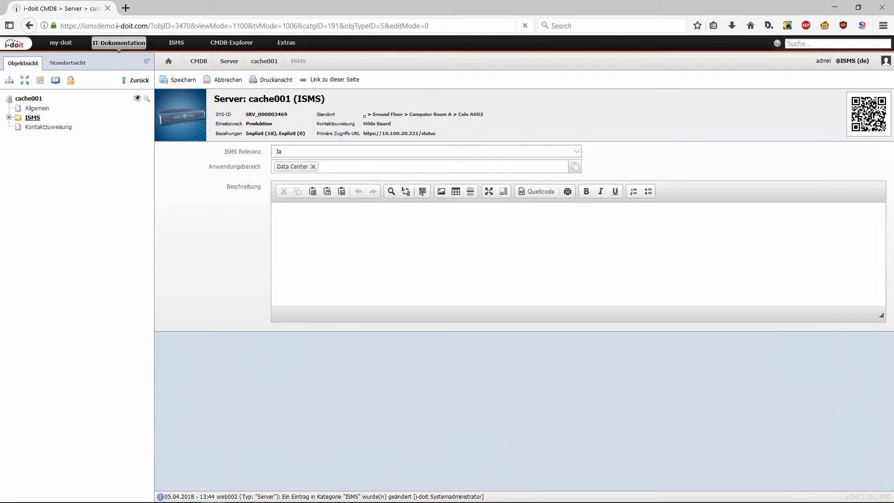
click(321, 153)
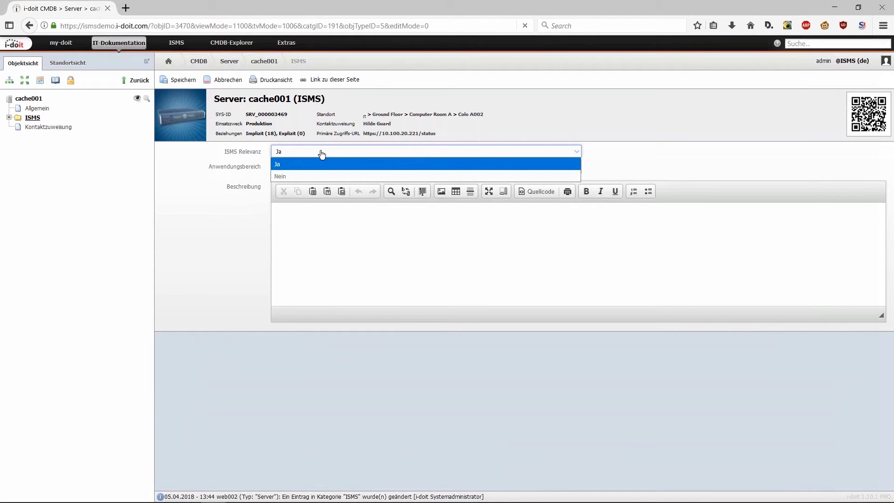
click(321, 154)
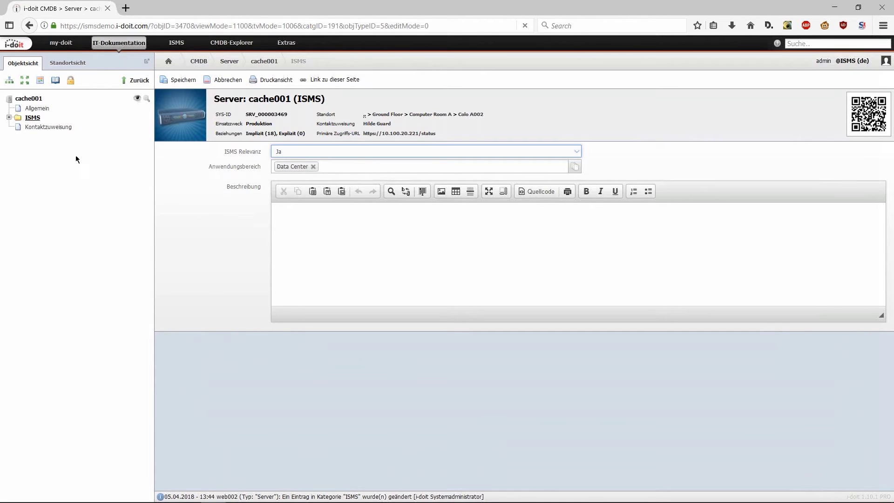
Start a new Risikoeinschätzung entry for the server cache001.
click(9, 118)
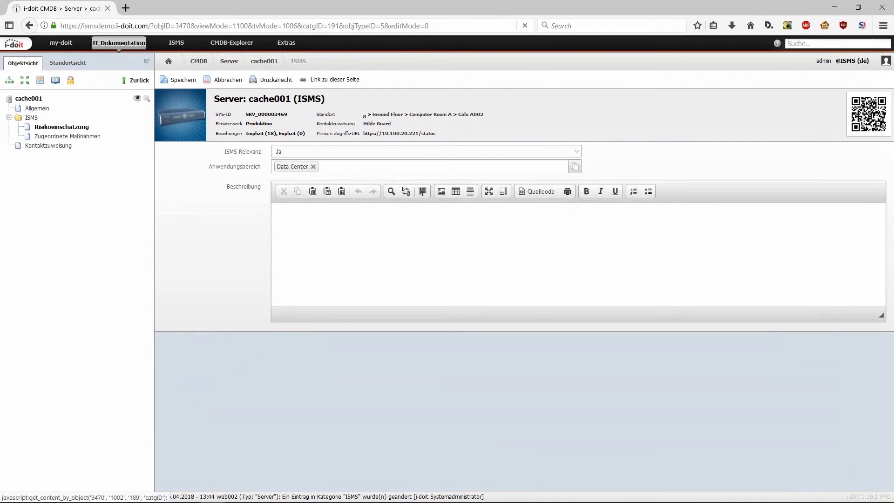
click(58, 127)
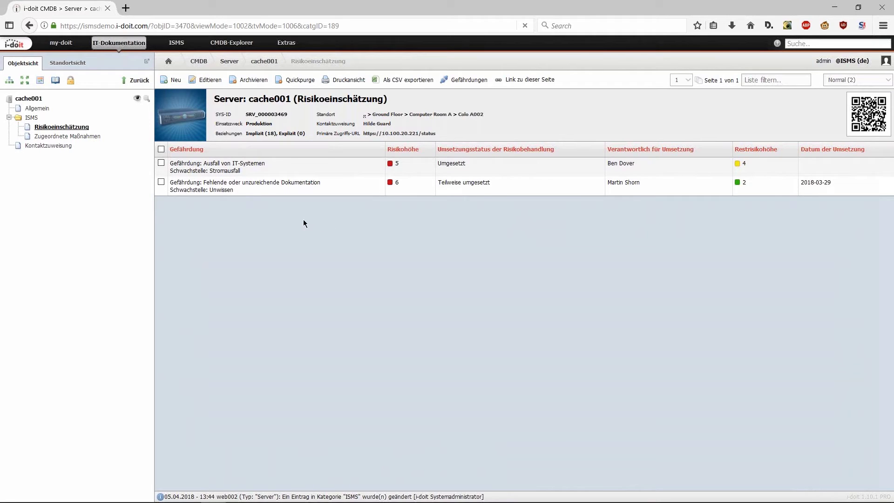
click(175, 80)
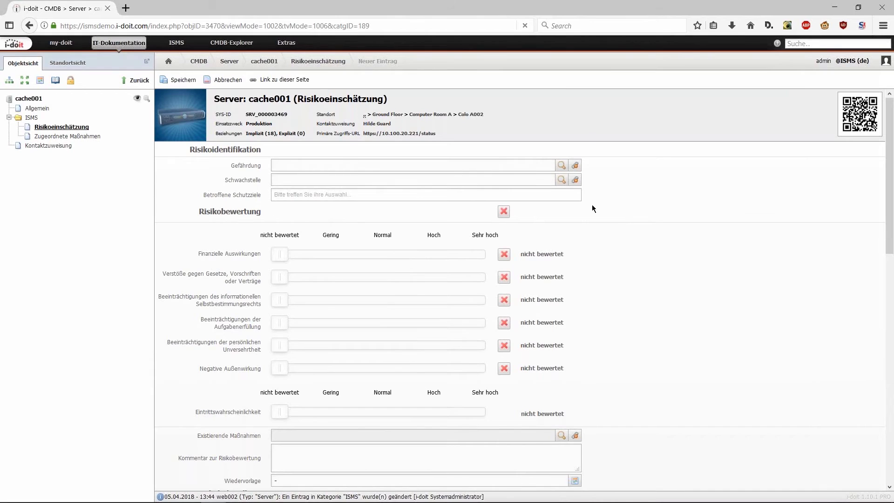
Assign the Gefährdung "Abfangen kompromittierender Strahlung" to the new risk assessment.
click(562, 167)
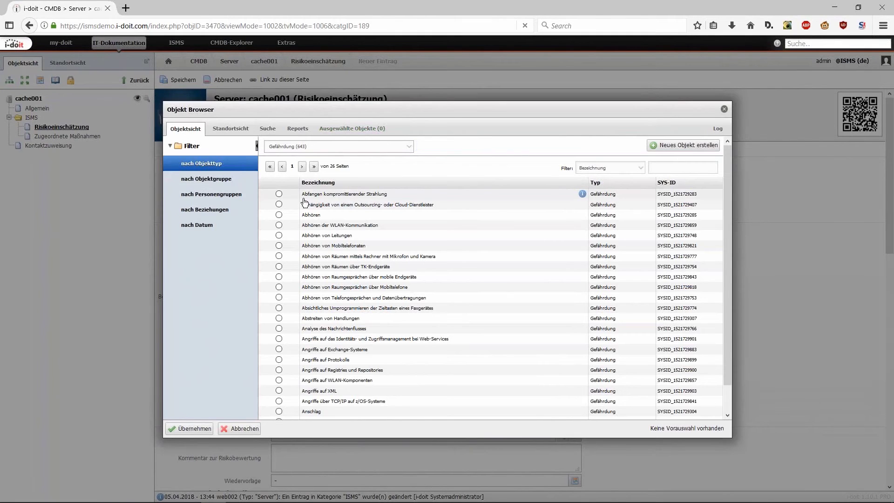
click(279, 194)
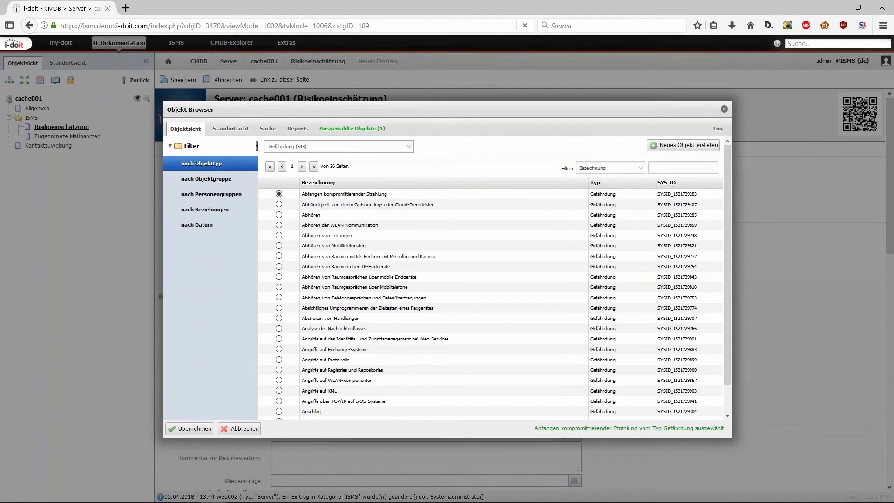
click(181, 429)
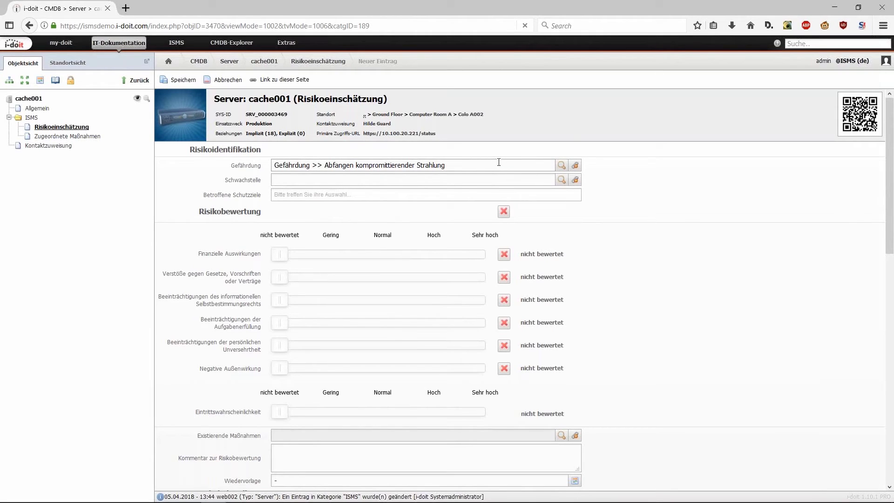
Create a new Schwachstelle titled "Raum ist nicht strahlensicher" and assign it to the risk assessment.
click(562, 179)
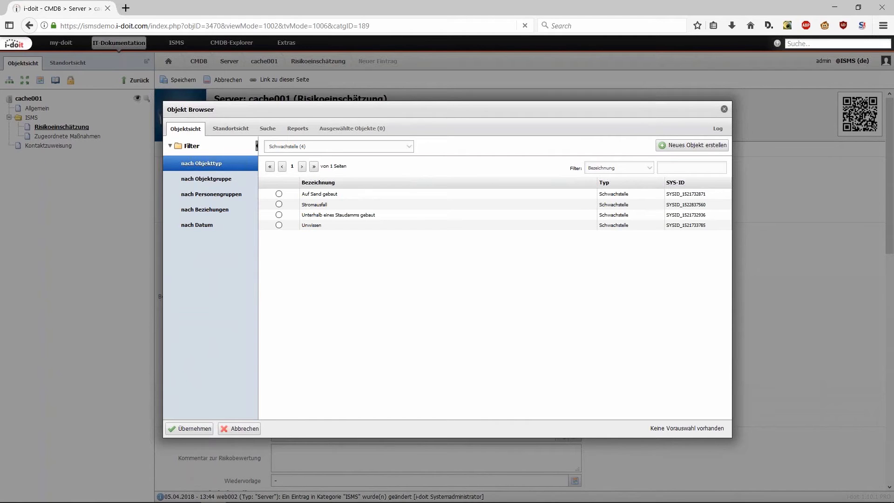
click(690, 146)
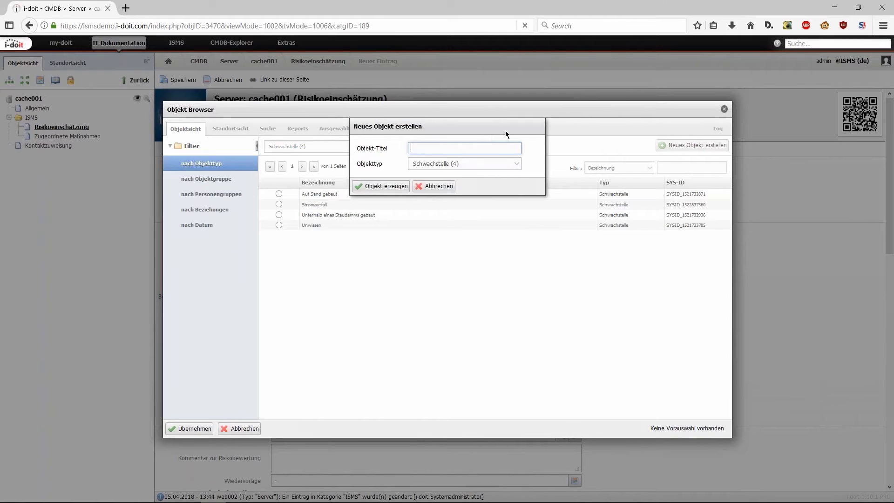
text(Raum ist nicht strahlensicher)
key(Return)
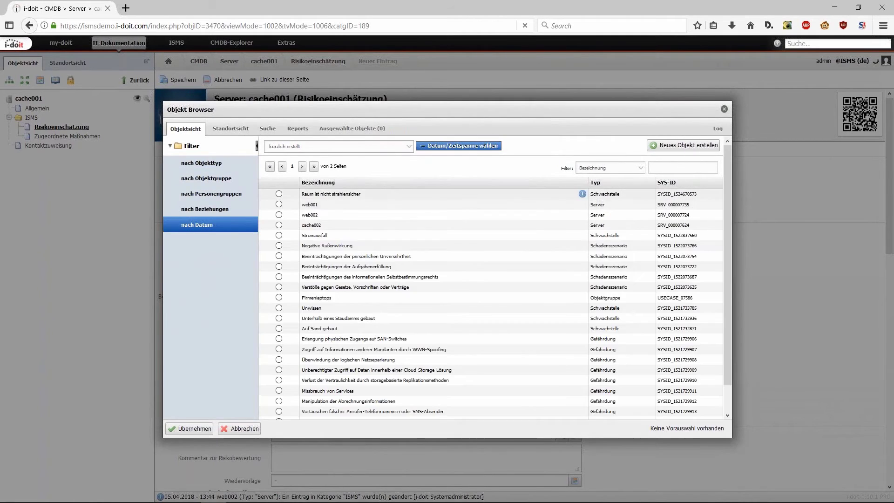
click(350, 194)
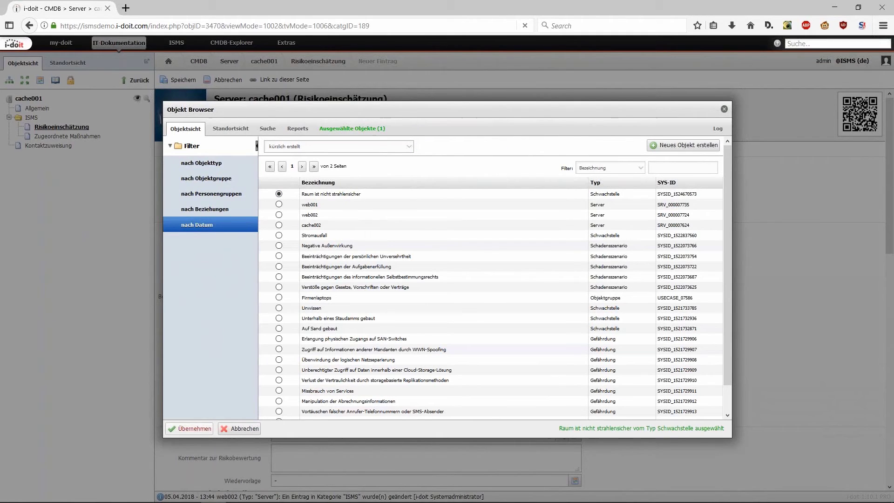
click(190, 429)
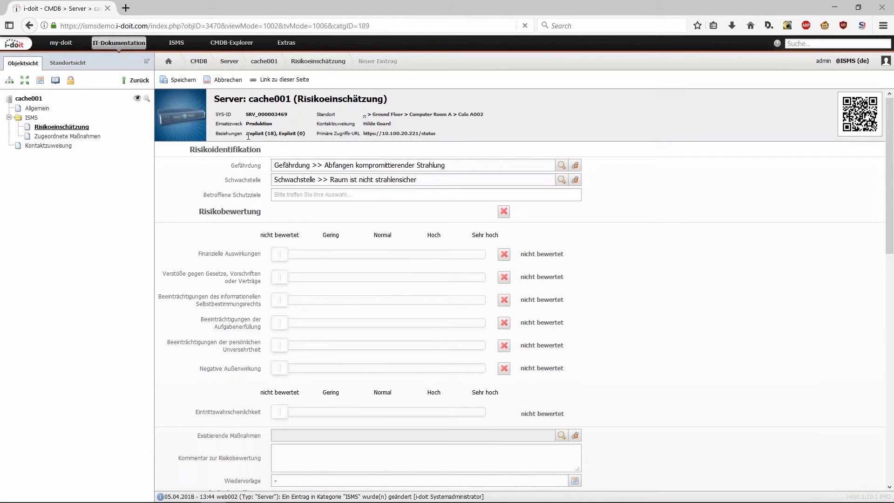
Set Integrität and Verfügbarkeit as the affected Schutzziele of the risk assessment.
click(288, 195)
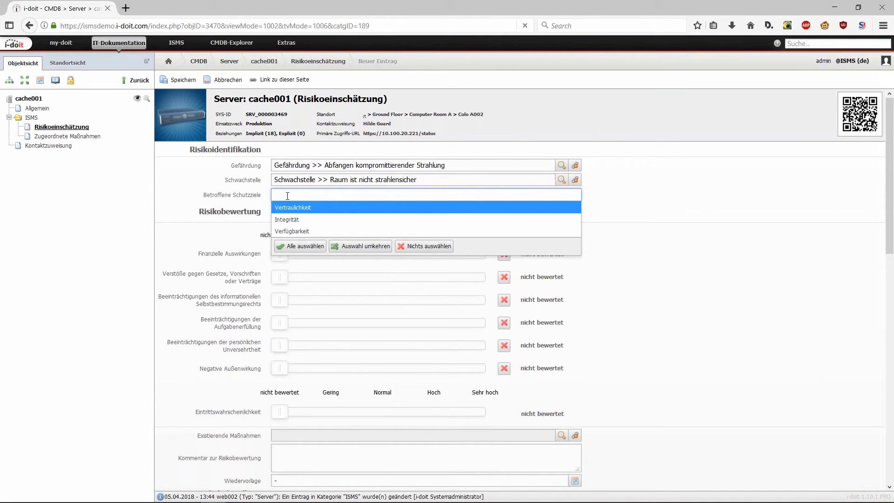
click(307, 219)
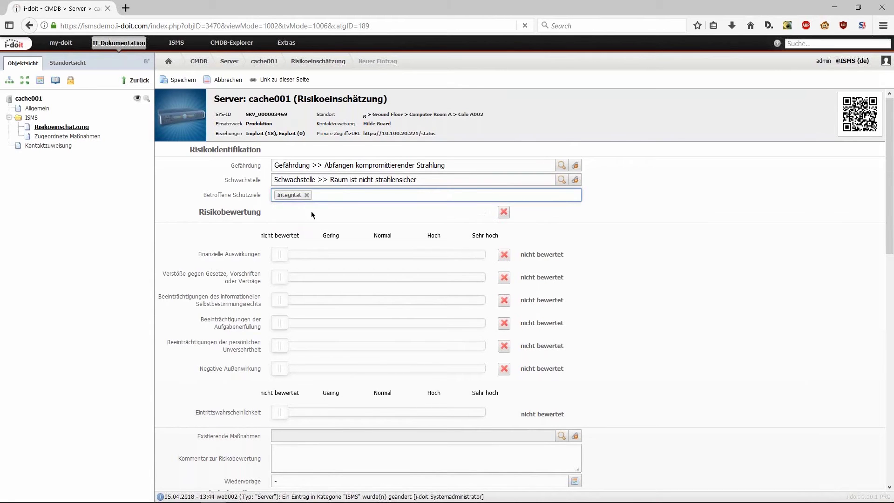
click(341, 196)
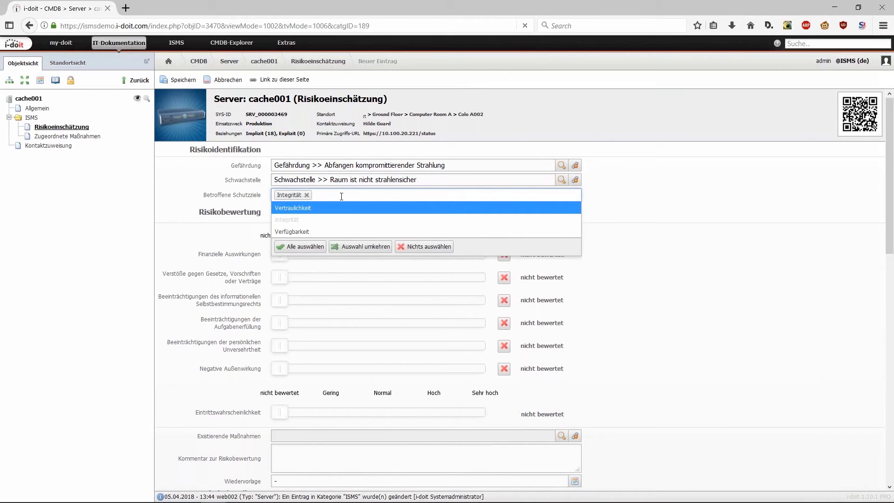
click(339, 231)
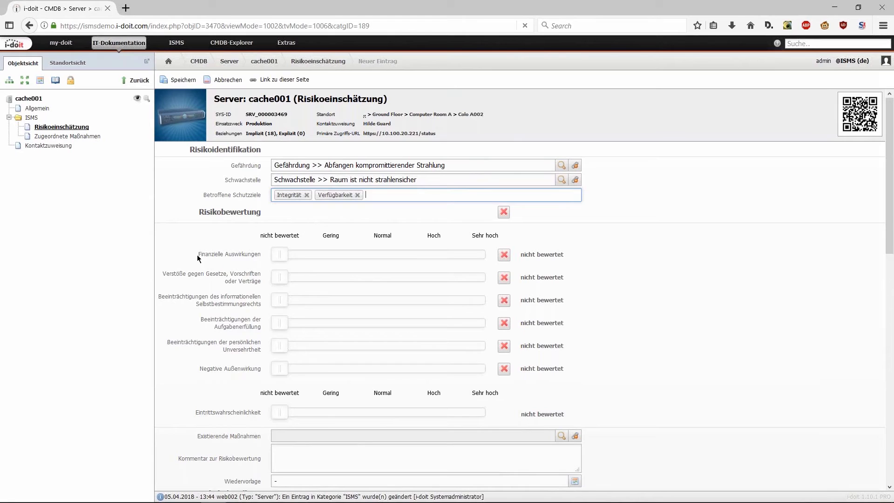
Try the Gering and Normal ratings for Finanzielle Auswirkungen, then set the rating to Hoch.
drag(205, 253, 255, 254)
click(194, 272)
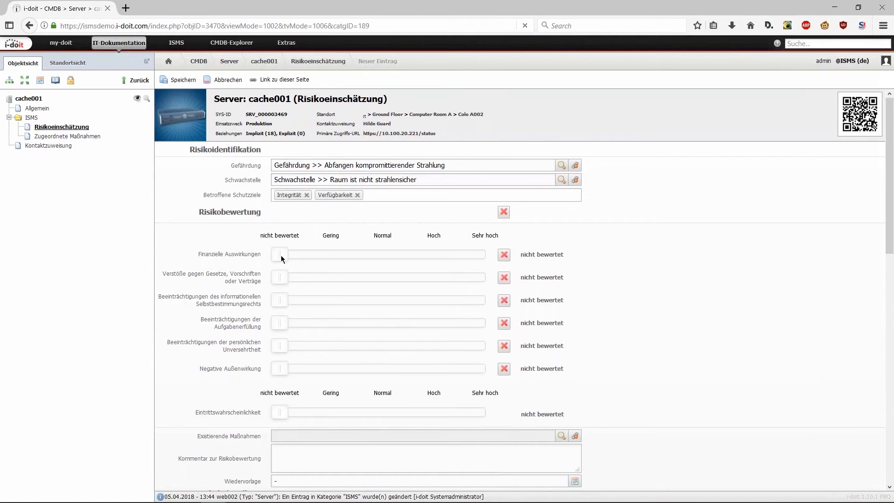
drag(281, 255, 317, 256)
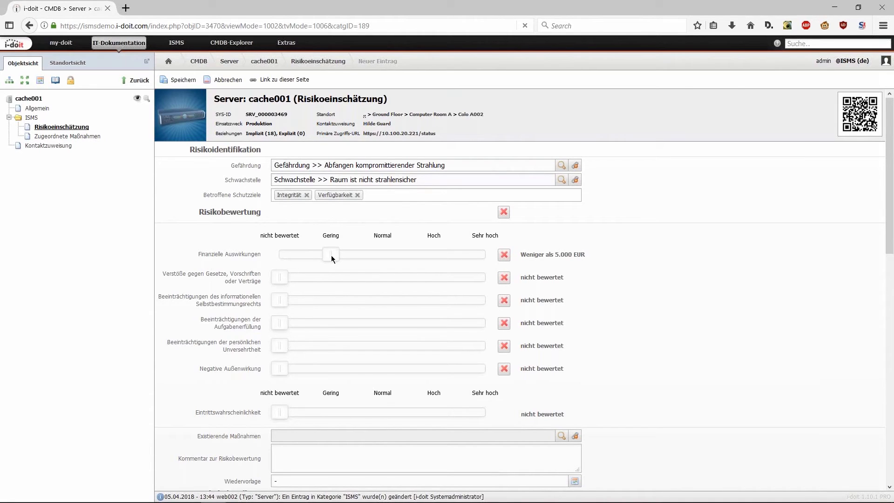
drag(332, 259, 390, 258)
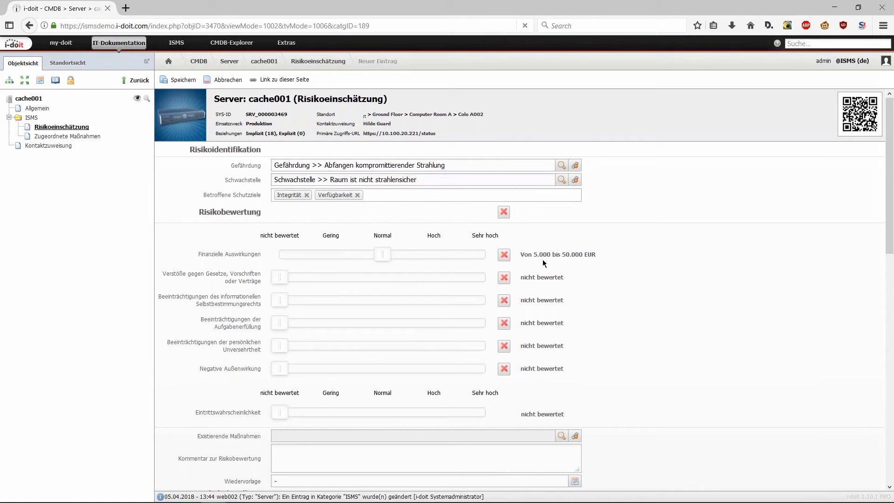
drag(532, 256, 602, 253)
click(618, 257)
click(435, 254)
Rate Verstöße gegen Gesetze and informationelles Selbstbestimmungsrecht as Normal, and Aufgabenerfüllung, persönliche Unversehrtheit and Negative Außenwirkung as Hoch.
click(417, 282)
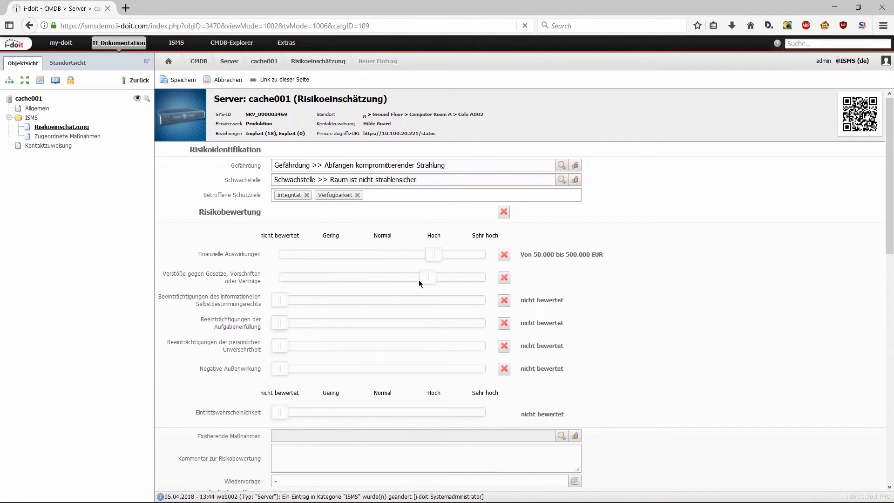
click(388, 286)
click(394, 299)
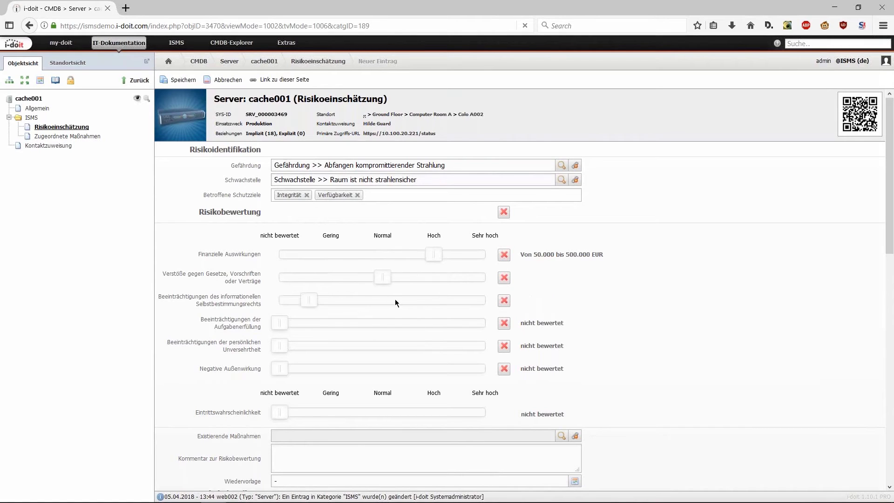
click(410, 324)
click(446, 347)
click(446, 369)
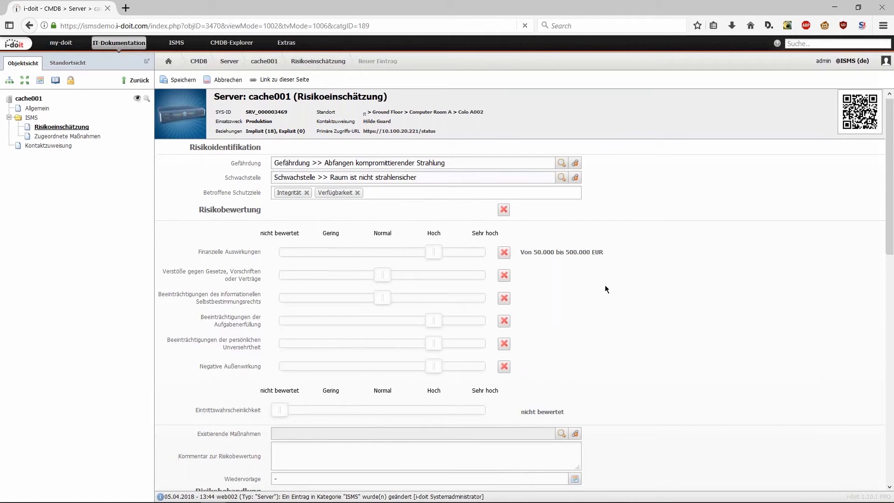
Try the Gering level for Eintrittswahrscheinlichkeit, then set it to Hoch.
scroll(605, 286, down, 2)
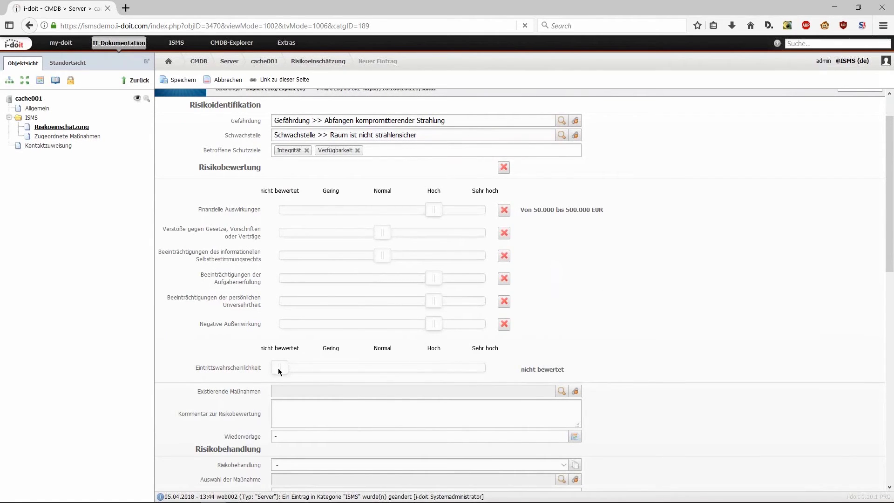
drag(281, 368, 339, 375)
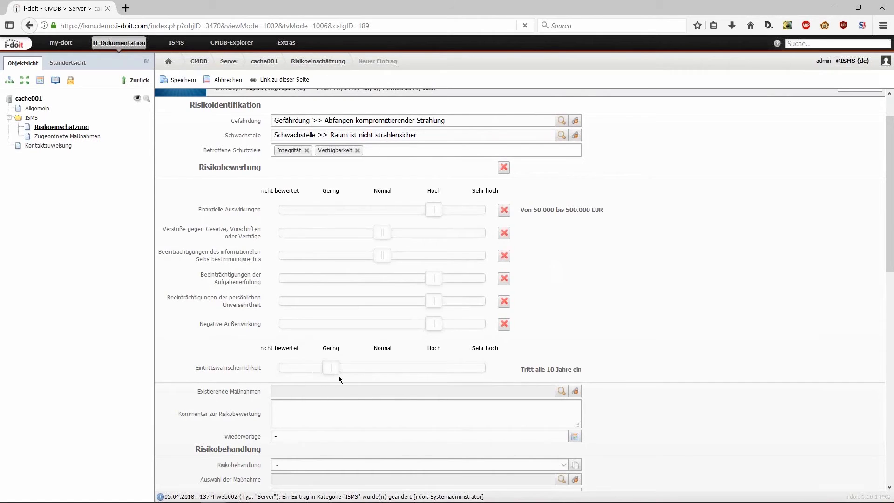
drag(532, 370, 600, 373)
click(540, 377)
drag(333, 367, 421, 371)
drag(216, 368, 255, 369)
click(714, 344)
scroll(672, 340, down, 1)
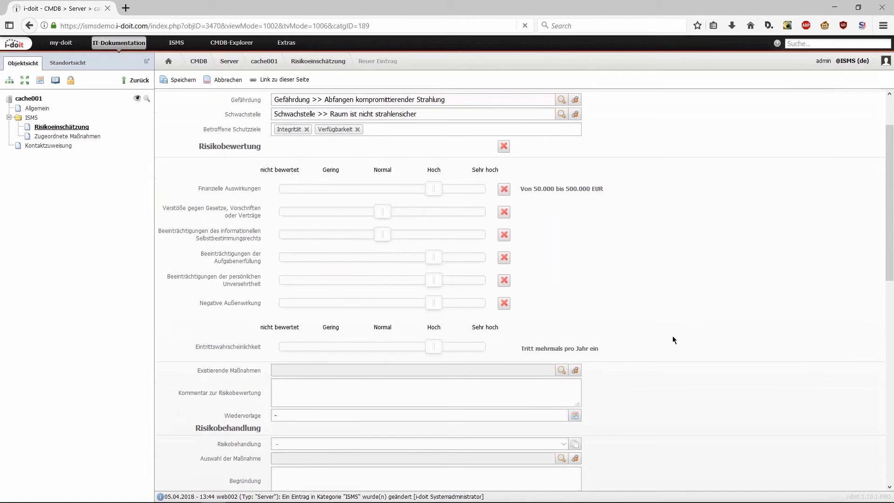
Set the Risikobehandlung of the new risk assessment to Auswahl von Maßnahmen.
scroll(675, 336, down, 4)
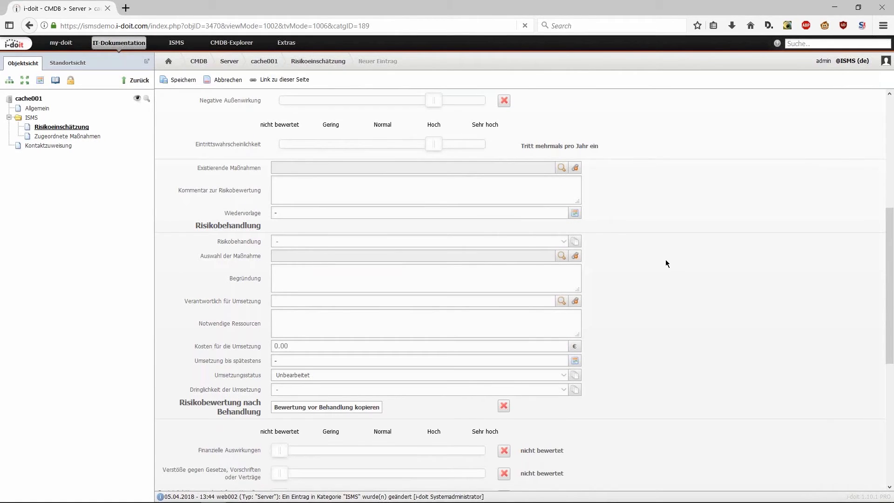
scroll(666, 261, down, 1)
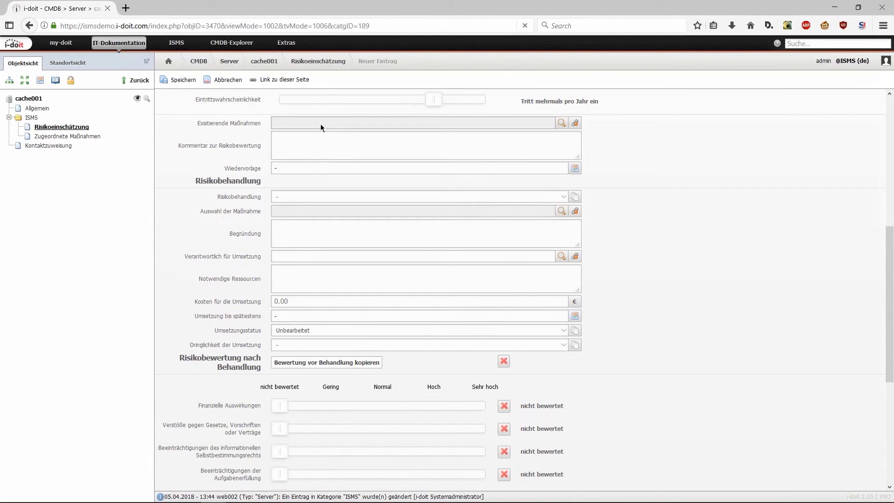
click(327, 138)
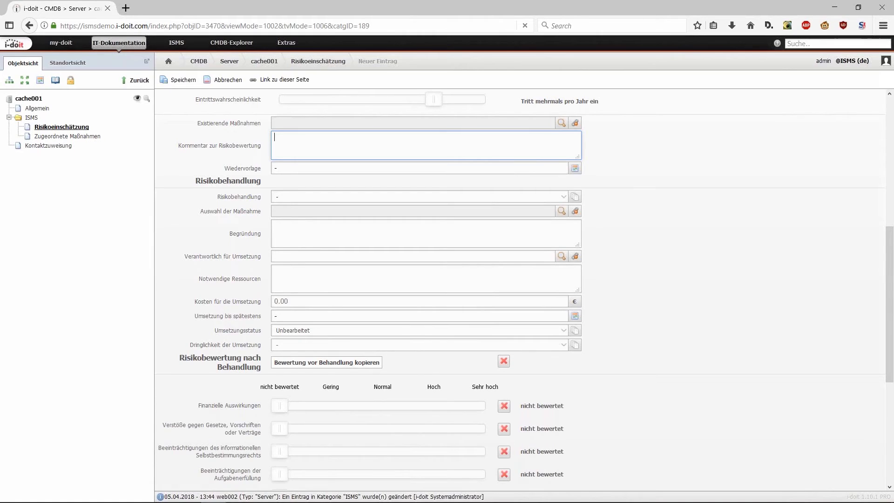
drag(203, 180, 244, 181)
click(244, 180)
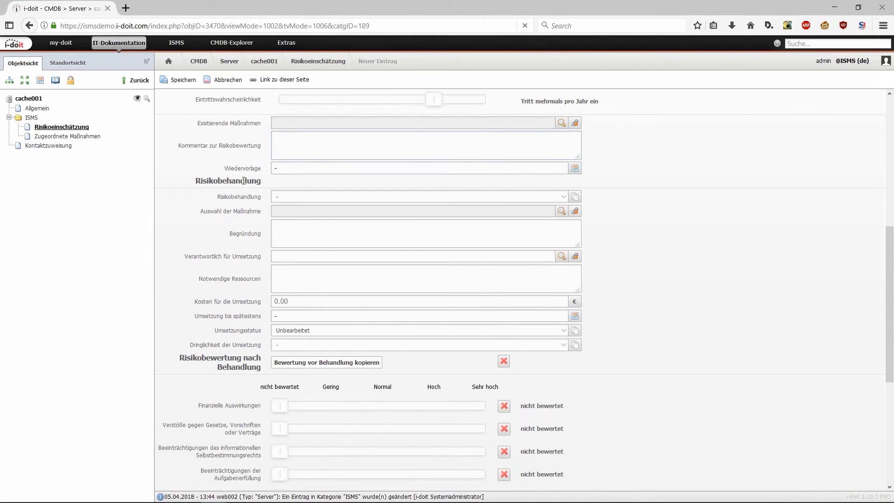
click(308, 197)
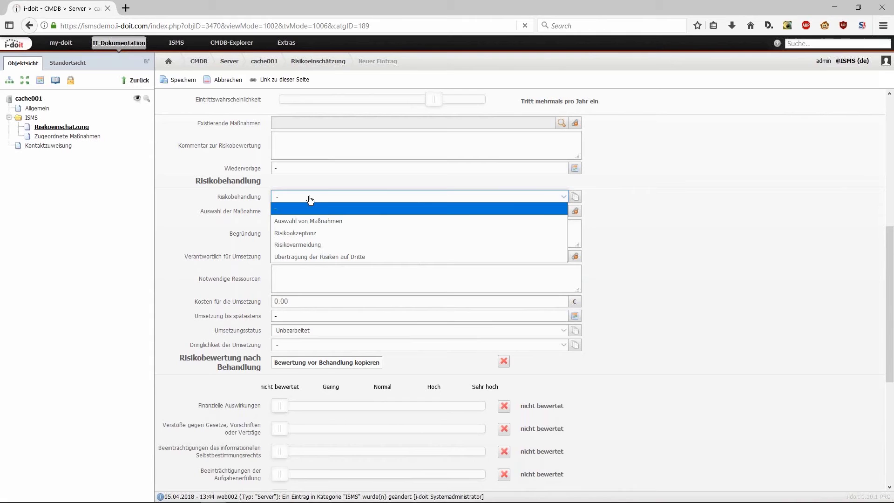
click(319, 219)
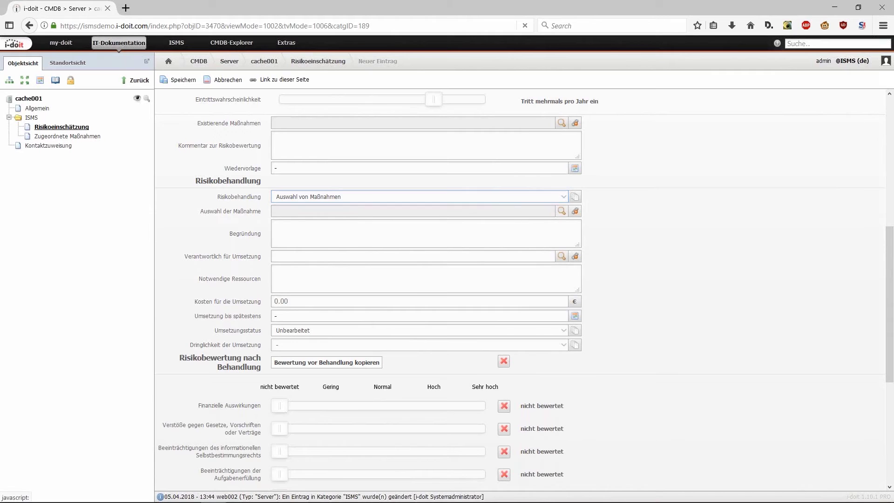
Assign the measures Aufgabentrennung, Beurteilung von und Entscheidung über Informationssicherheitsereignisse, Beschränkung von Änderungen an Softwarepaketen and Behandlung von Sicherheit in Lieferantenvereinbarungen to the risk treatment.
click(562, 211)
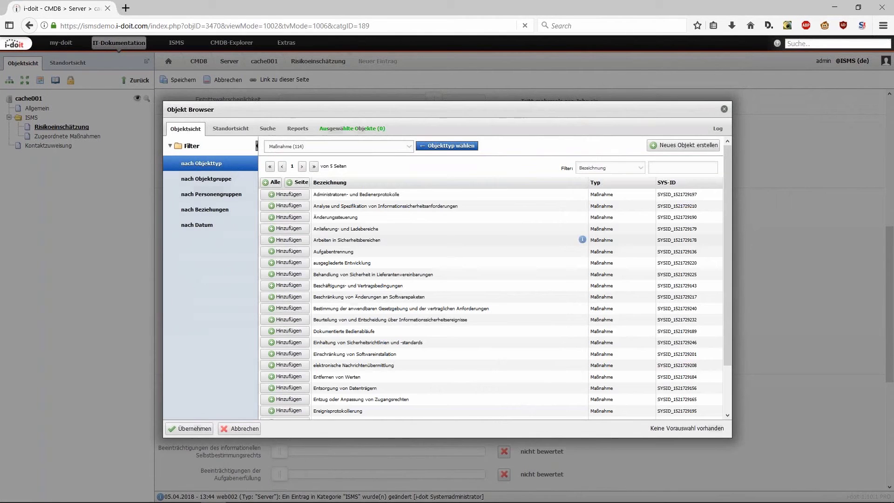
click(288, 252)
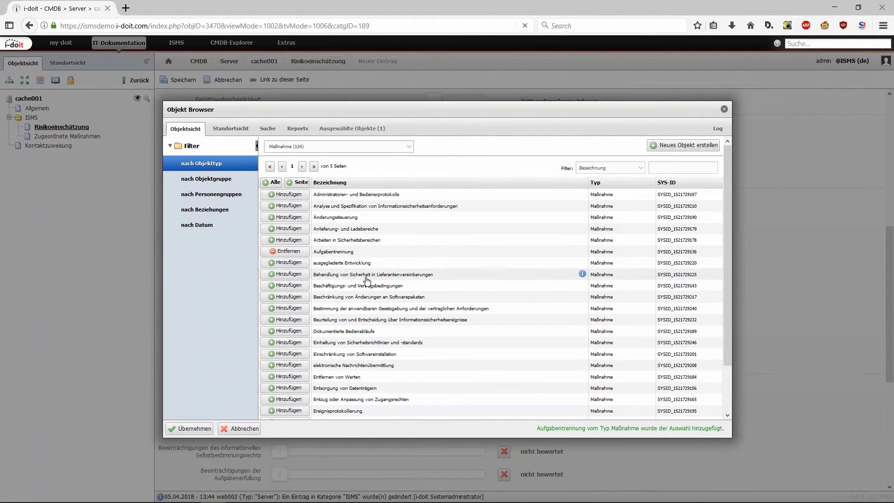
click(288, 320)
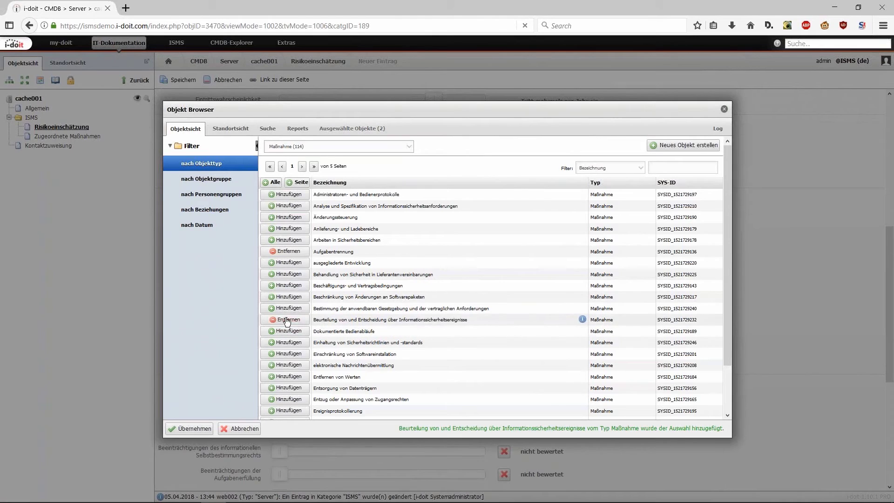
click(287, 297)
click(288, 274)
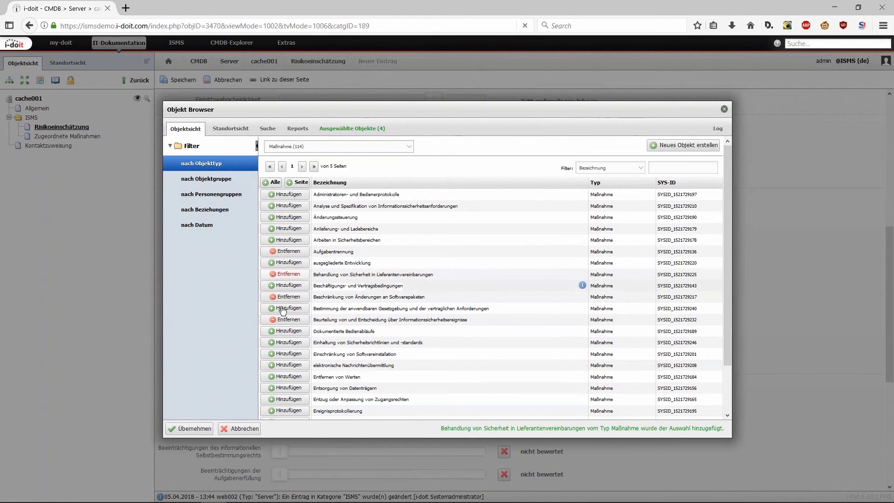
click(195, 429)
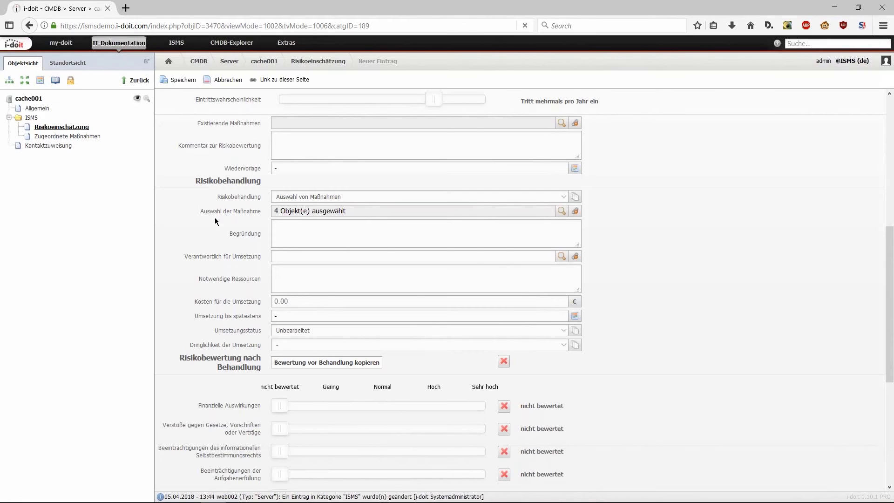
Assign the first person in the Personen list as Verantwortlich für Umsetzung of the risk treatment.
click(291, 231)
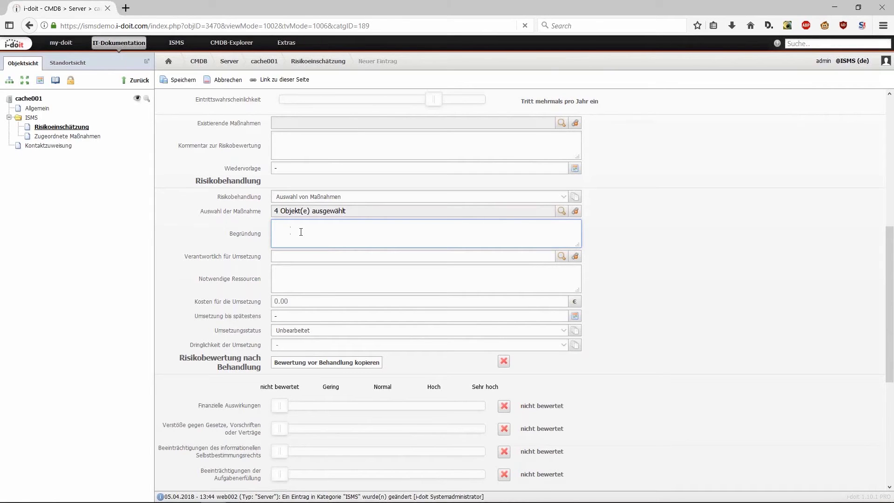
click(558, 256)
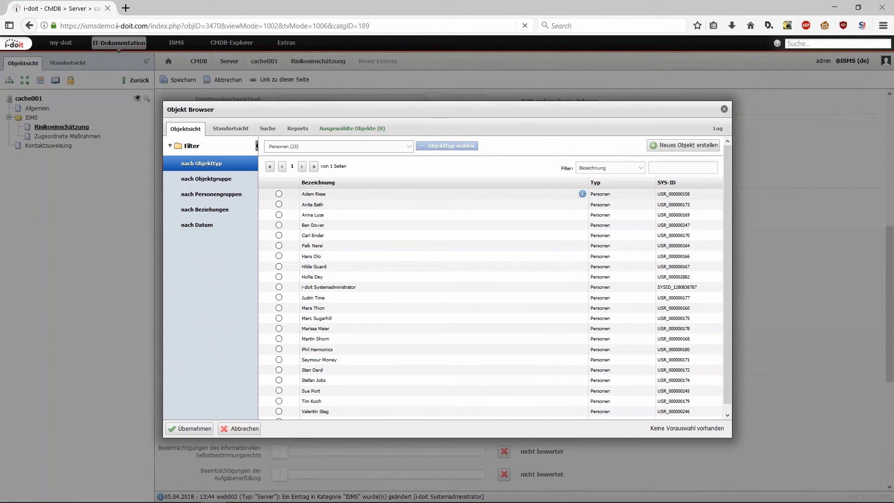
click(279, 194)
click(188, 429)
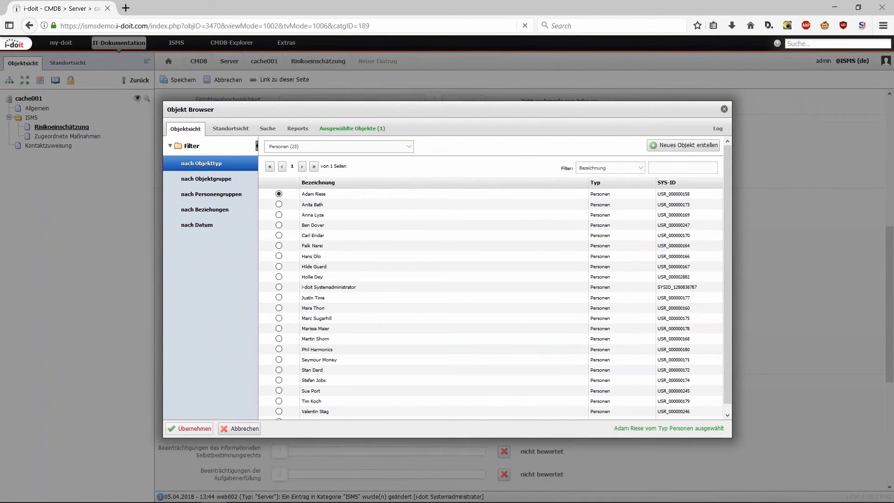
Set Umsetzung bis spätestens to 27.04.2018 and check the available options for Dringlichkeit der Umsetzung.
click(307, 280)
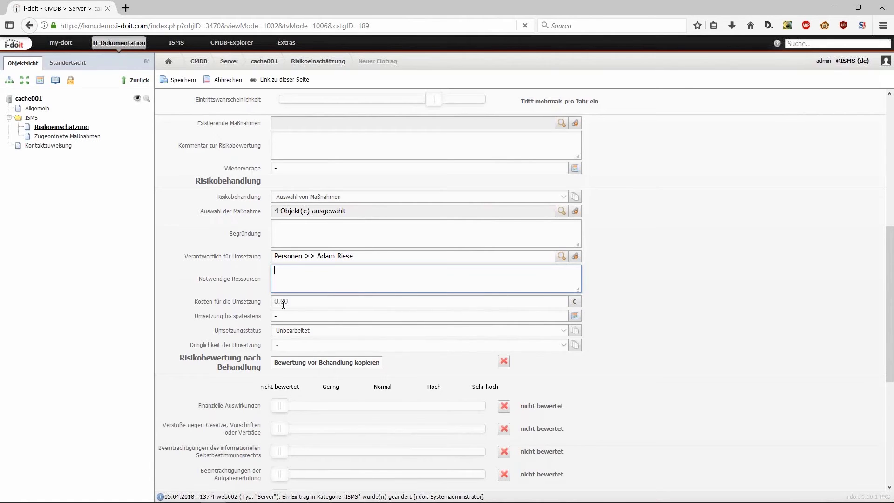
click(300, 317)
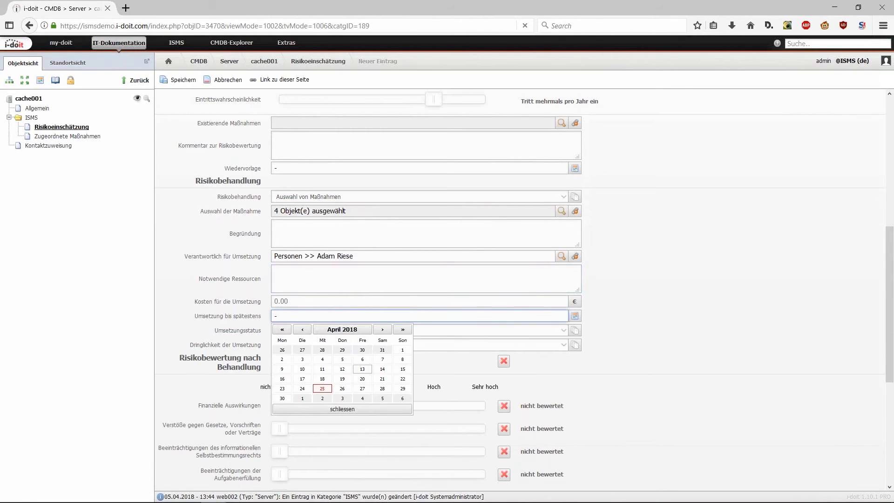
click(365, 389)
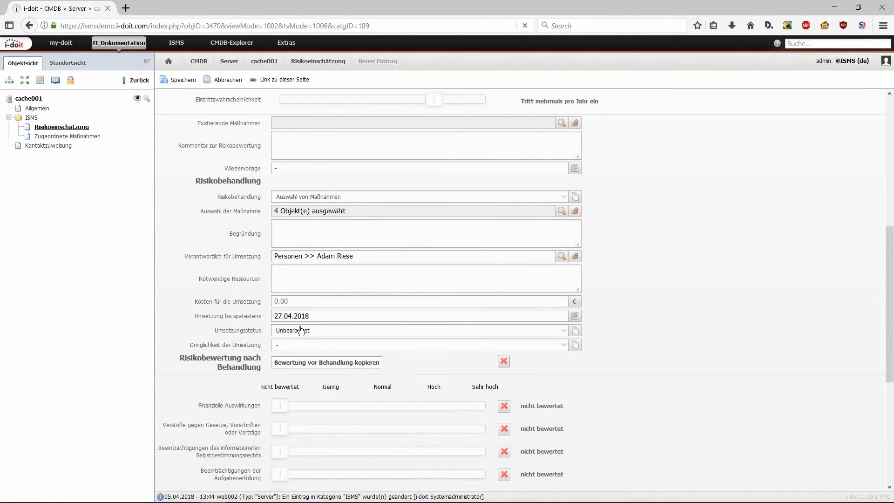
click(333, 345)
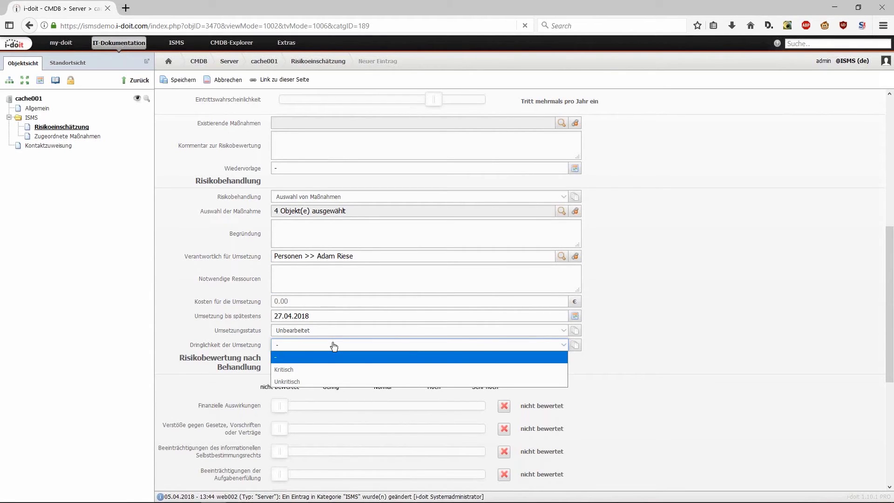
click(334, 345)
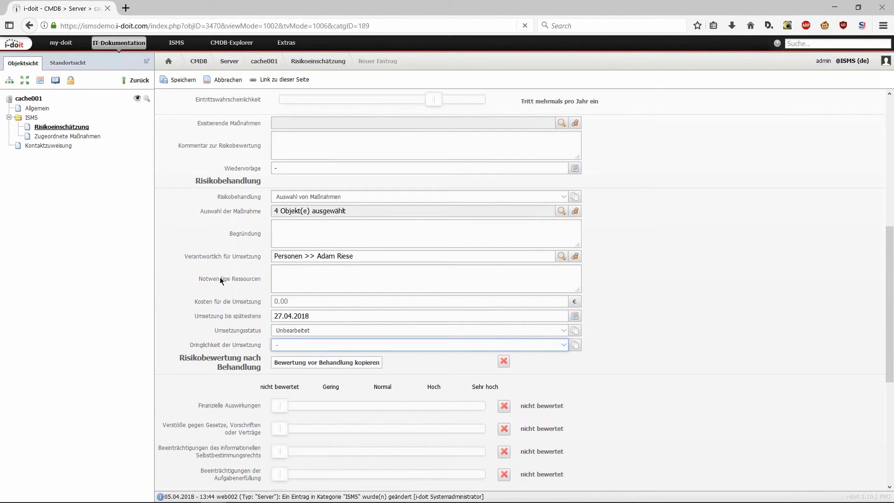
click(701, 308)
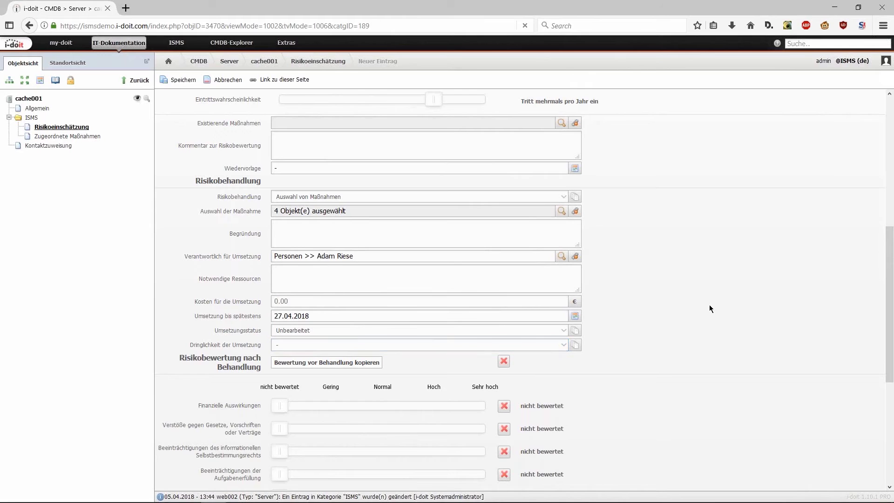
Copy the pre-treatment ratings into the Risikobewertung nach Behandlung section.
scroll(708, 305, down, 5)
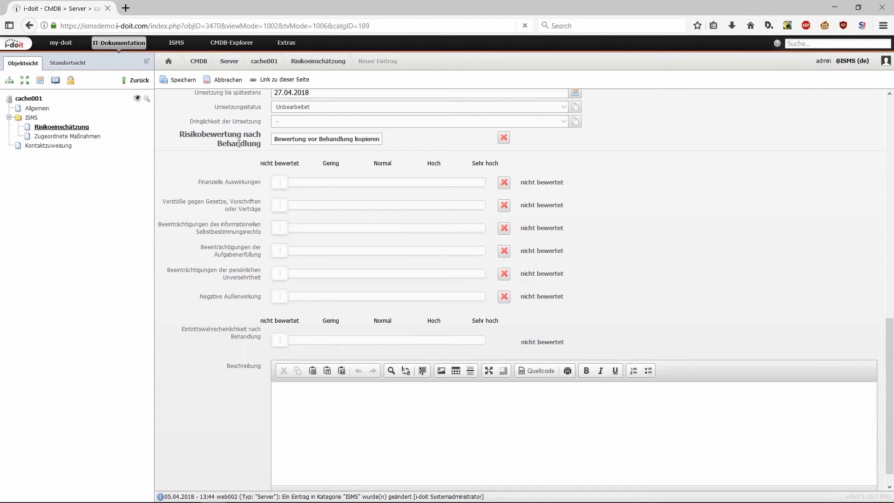
click(307, 138)
click(446, 224)
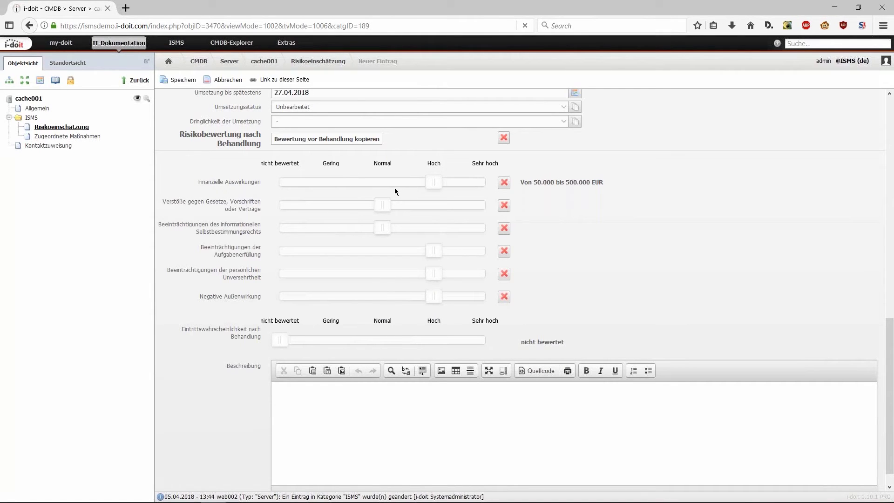
Rate Finanzielle Auswirkungen and persönliche Unversehrtheit after treatment as Normal, and Gesetze, Selbstbestimmungsrecht, Negative Außenwirkung and Eintrittswahrscheinlichkeit as Gering.
click(381, 182)
click(331, 205)
click(332, 228)
click(360, 273)
click(336, 342)
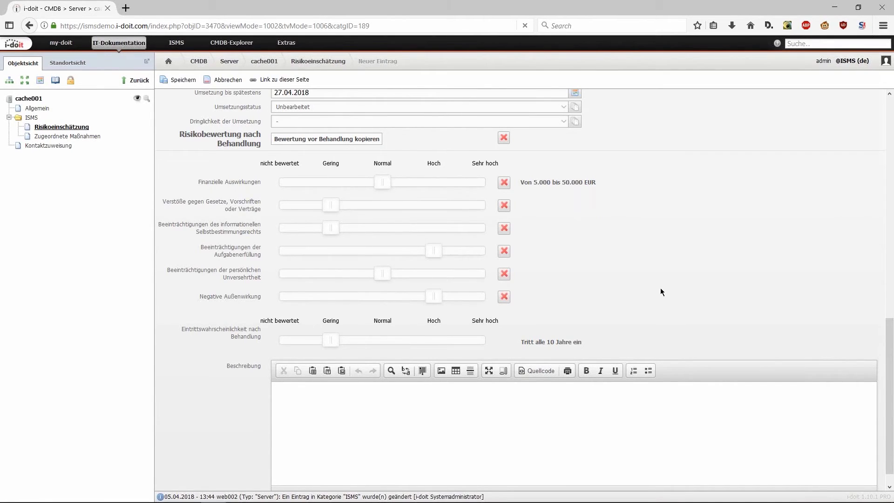
click(354, 296)
Save the new risk assessment and open the Risikoeinschätzung list of cache001.
scroll(674, 252, down, 1)
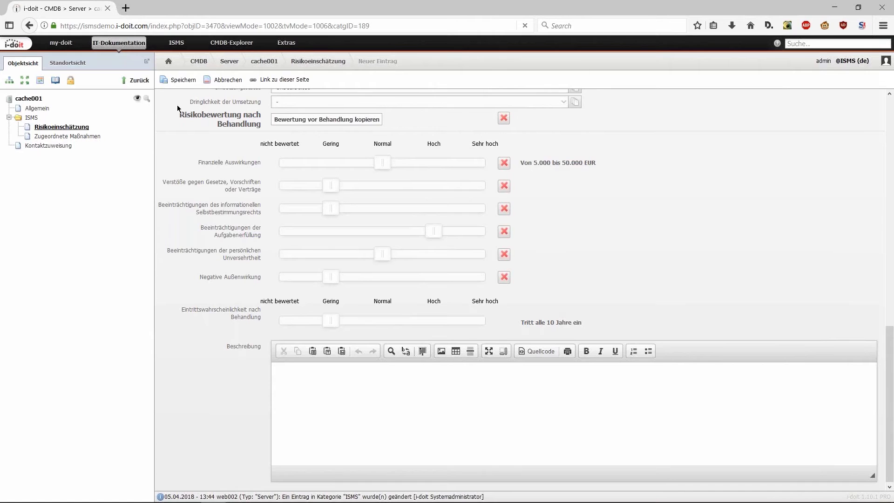
click(186, 80)
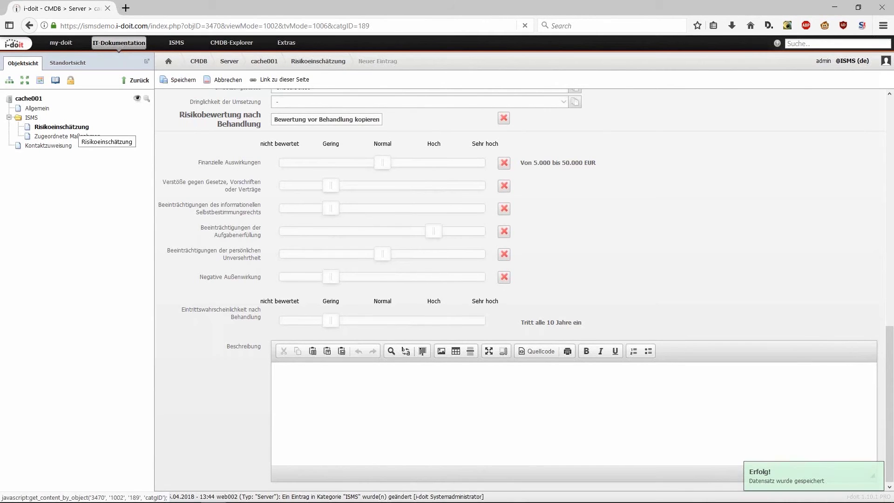
click(61, 126)
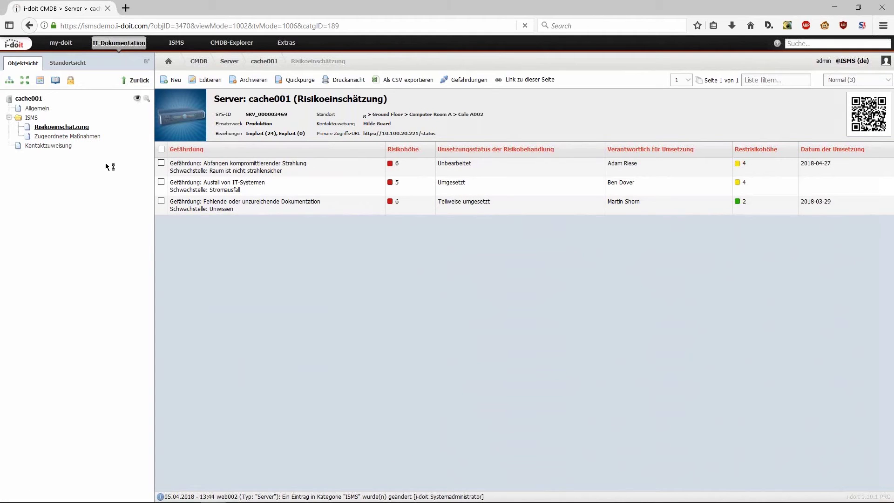
From the Zugeordnete Maßnahmen of cache001, open the measure Versorgungseinrichtungen and show its Maßnahme details in edit mode.
click(88, 138)
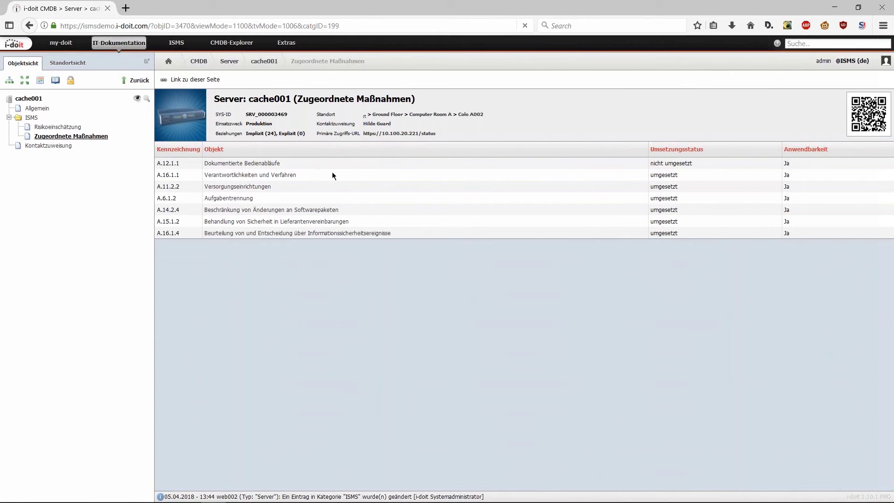
click(326, 221)
mouse_move(225, 189)
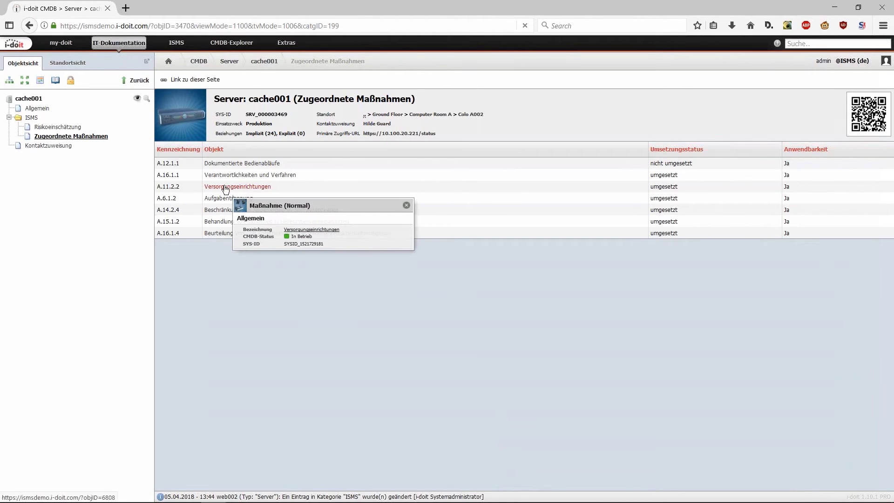
click(225, 188)
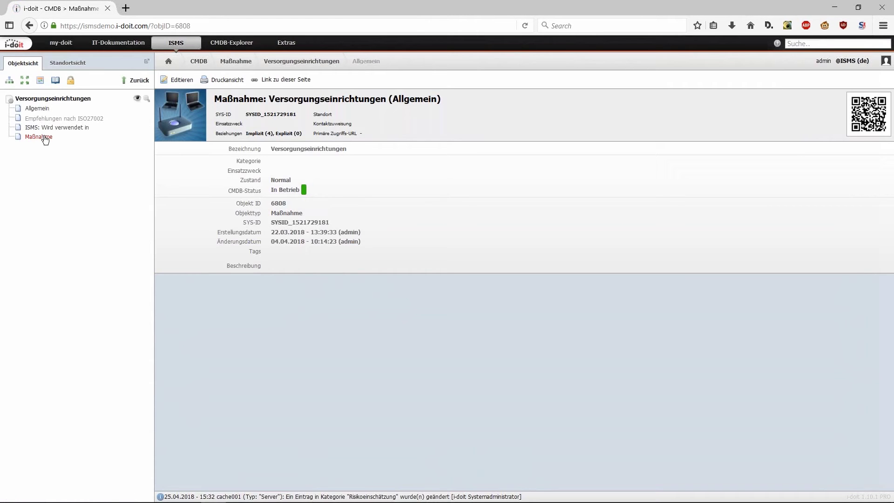
click(45, 137)
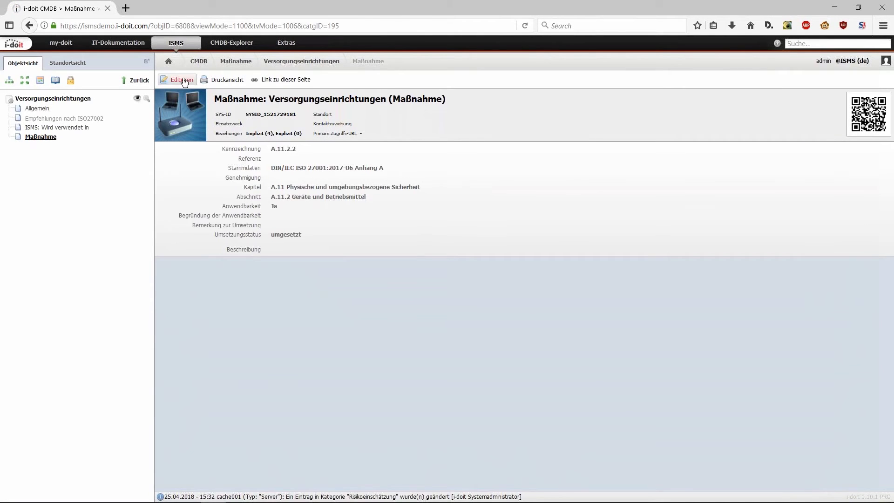
click(182, 80)
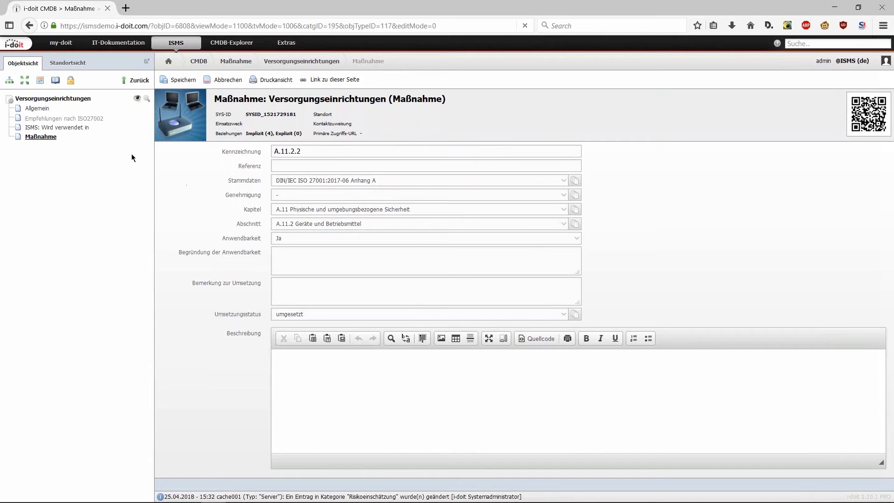
Check where the measure Versorgungseinrichtungen is used, and from there open cache001's risk assessment for Abfangen kompromittierender Strahlung.
click(79, 128)
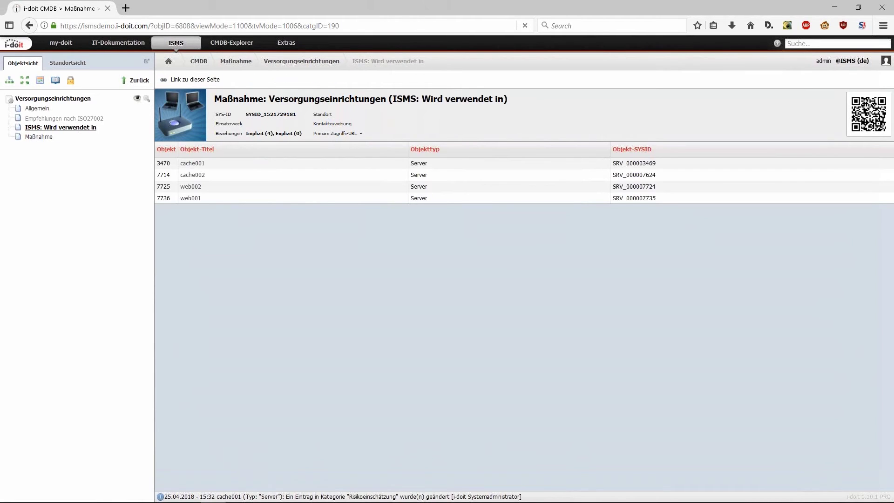
click(194, 164)
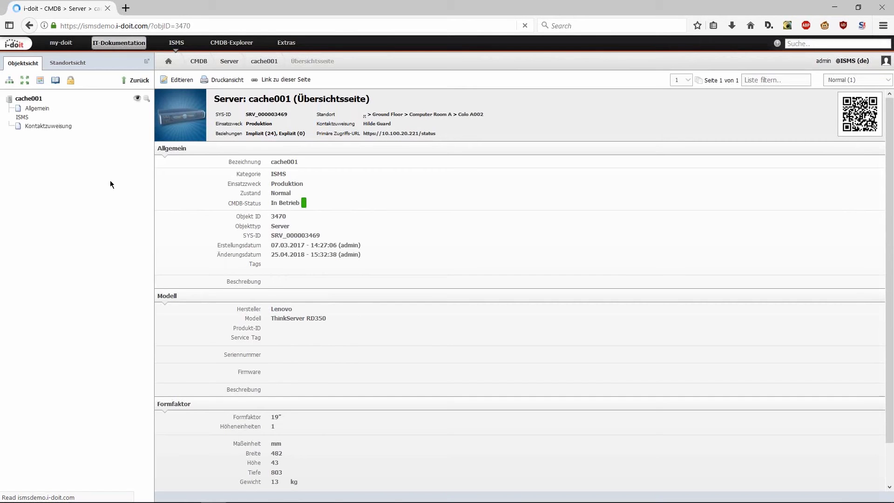
click(9, 118)
click(58, 128)
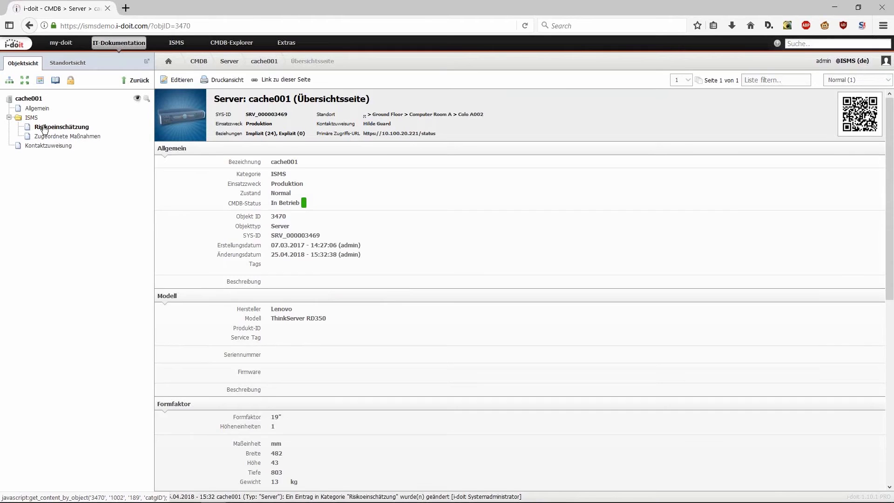
click(331, 168)
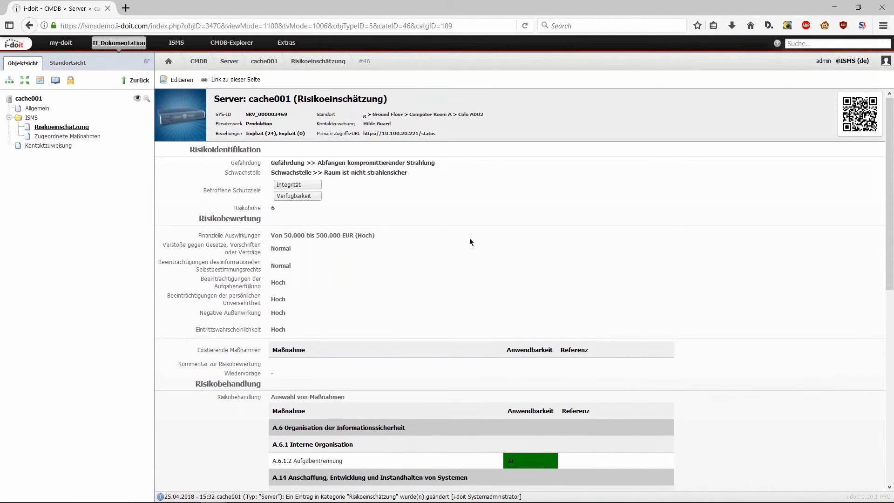
Review the selected measures and post-treatment ratings in the risk assessment, and open the Kontaktzuweisung of cache001.
scroll(470, 239, down, 2)
scroll(470, 238, down, 4)
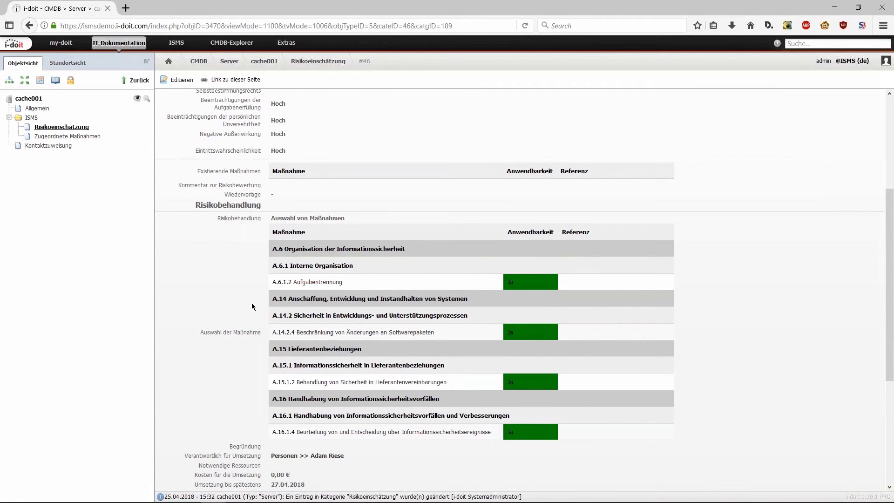
scroll(231, 308, down, 5)
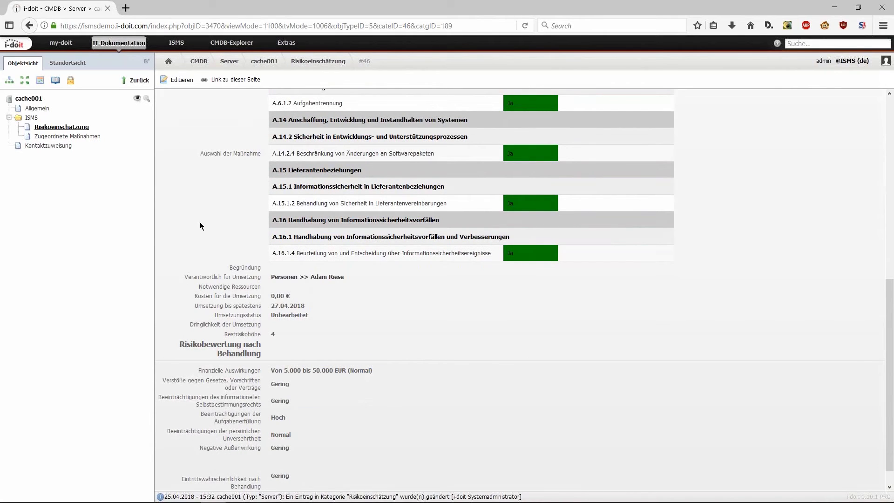
scroll(199, 225, up, 3)
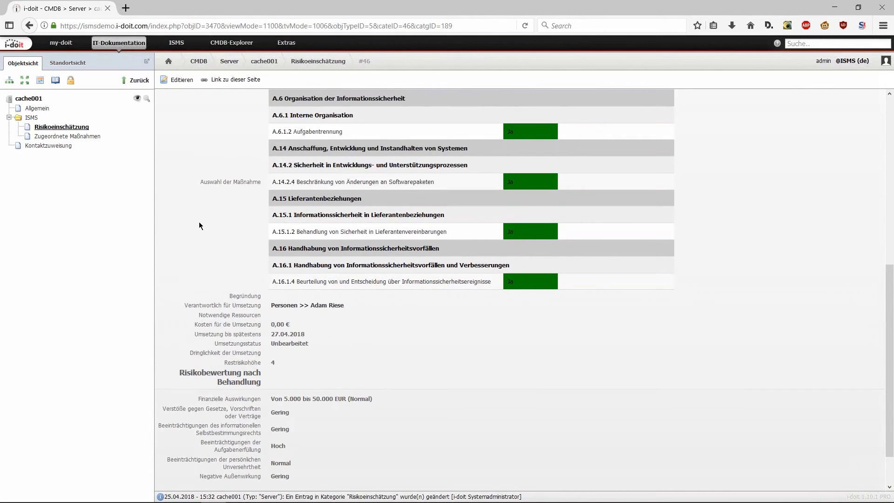
scroll(194, 238, up, 1)
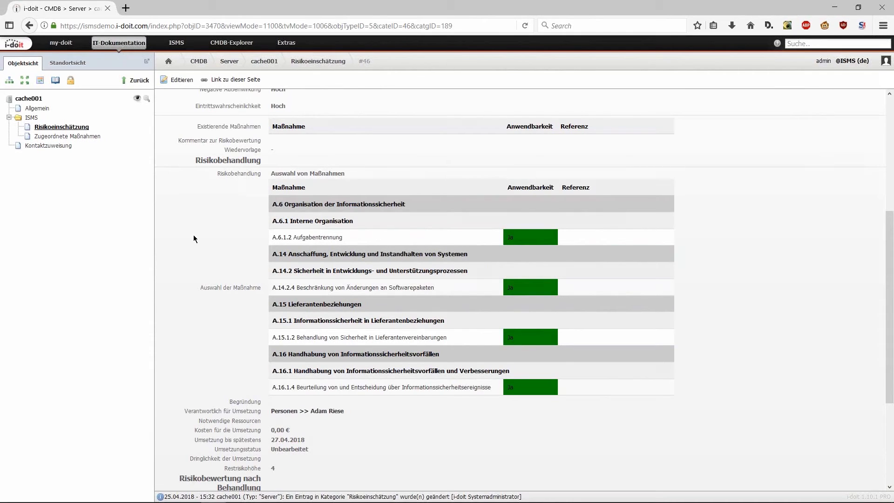
click(51, 146)
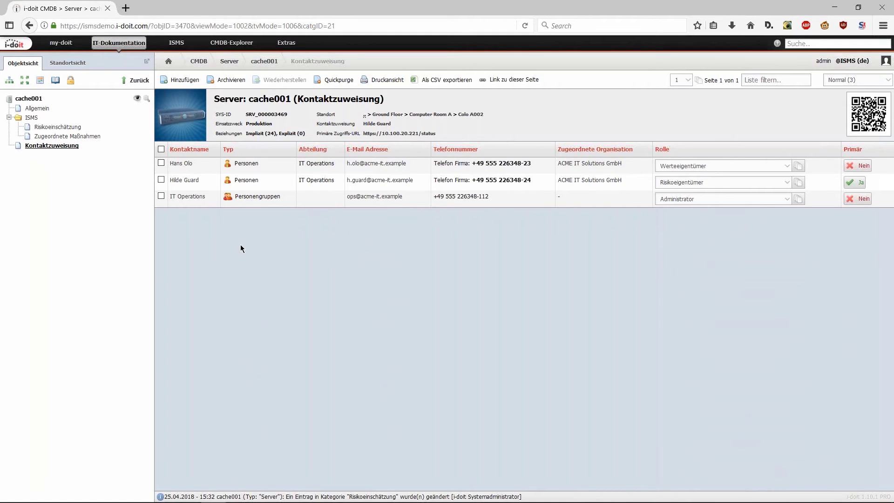
Open the Erklärung zur Anwendbarkeit (SOA) report view in the Report Manager.
click(286, 43)
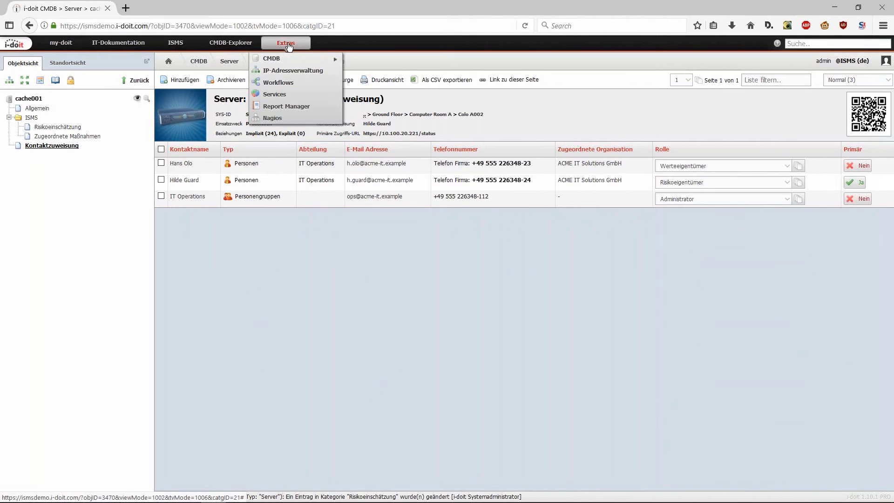
click(286, 106)
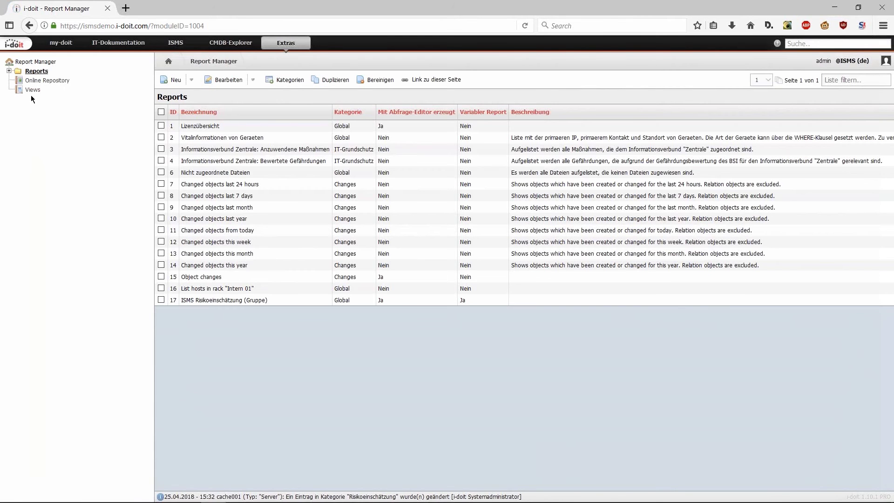
click(31, 89)
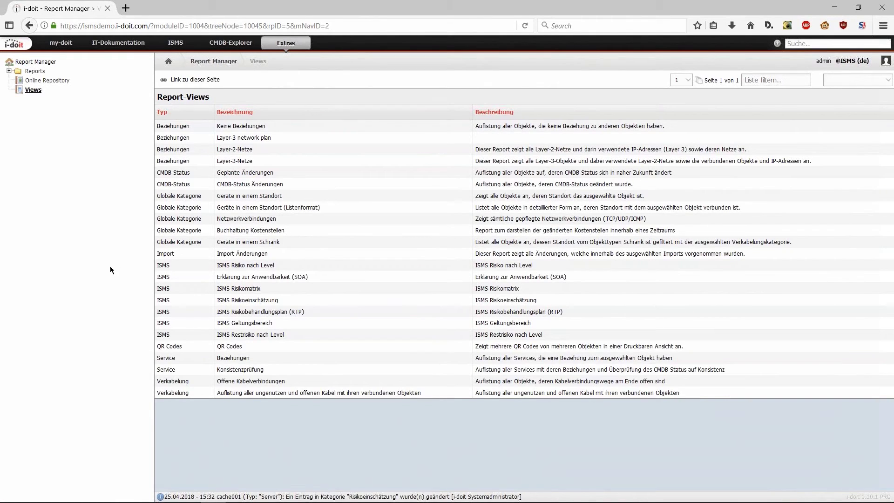
click(362, 281)
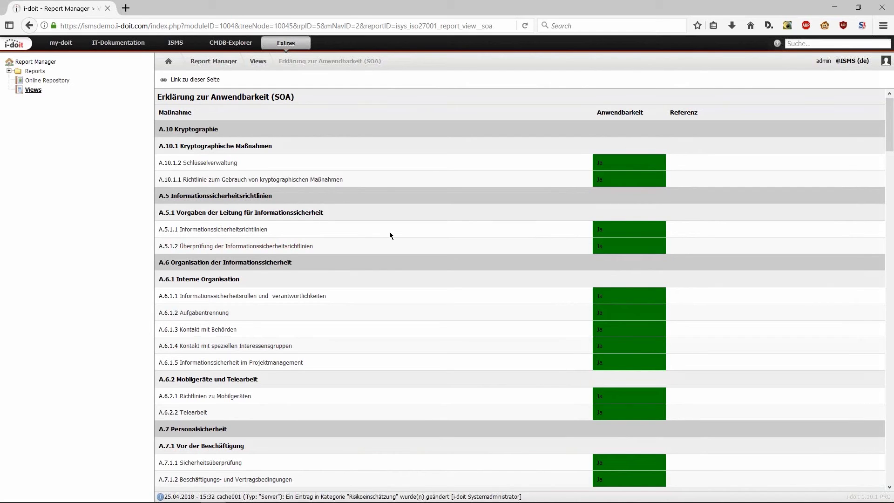
Examine the applicability of the ISO 27001 controls throughout the Erklärung zur Anwendbarkeit (SOA).
scroll(399, 239, down, 1)
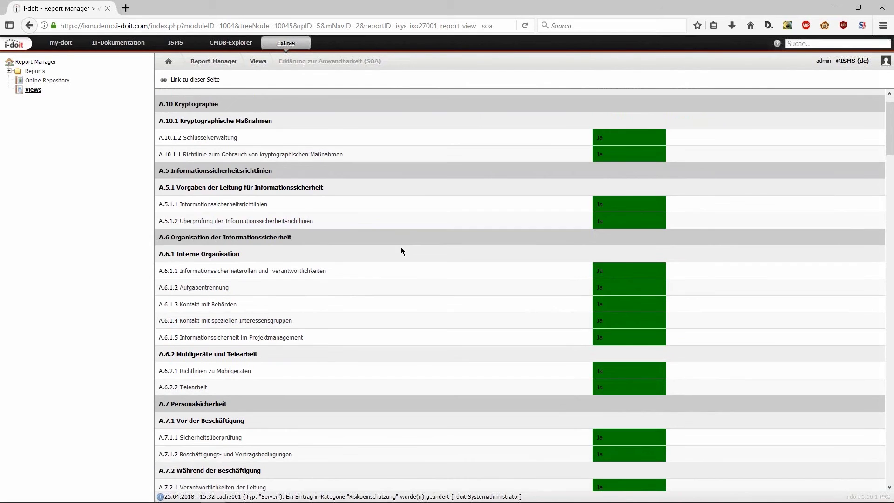
scroll(401, 247, down, 20)
scroll(401, 248, down, 10)
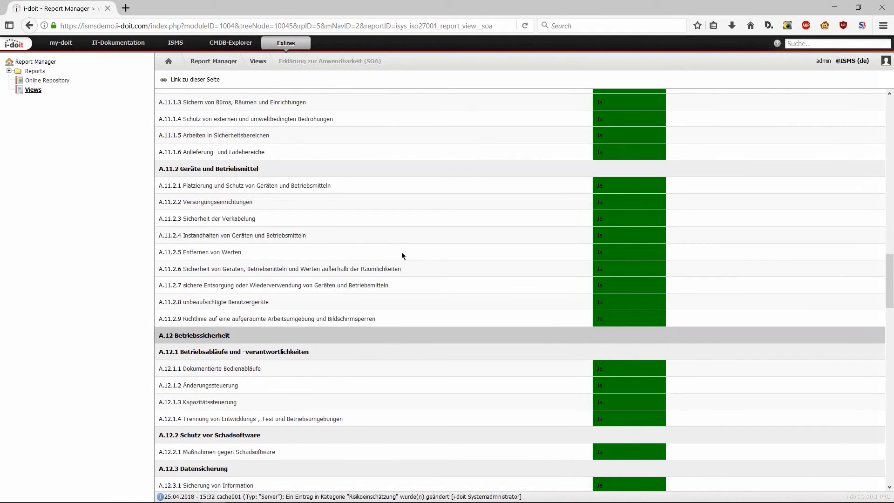
scroll(399, 264, down, 8)
scroll(406, 297, down, 1)
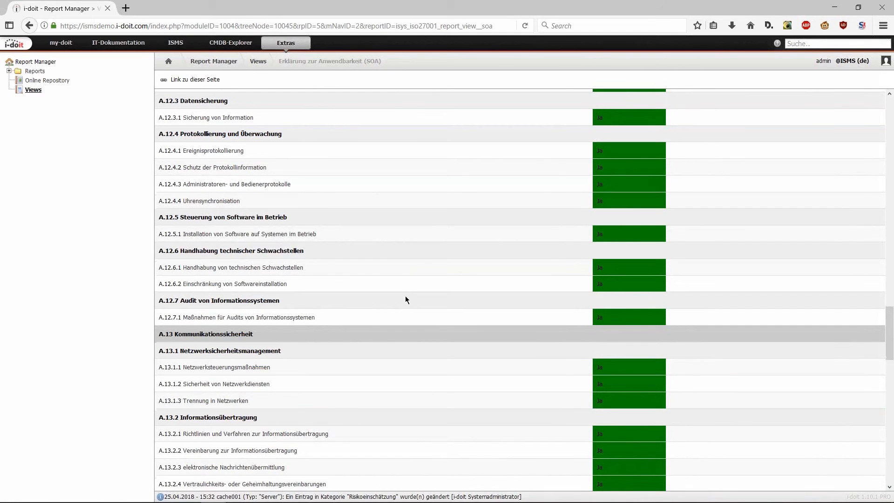
scroll(405, 299, down, 10)
scroll(407, 300, up, 20)
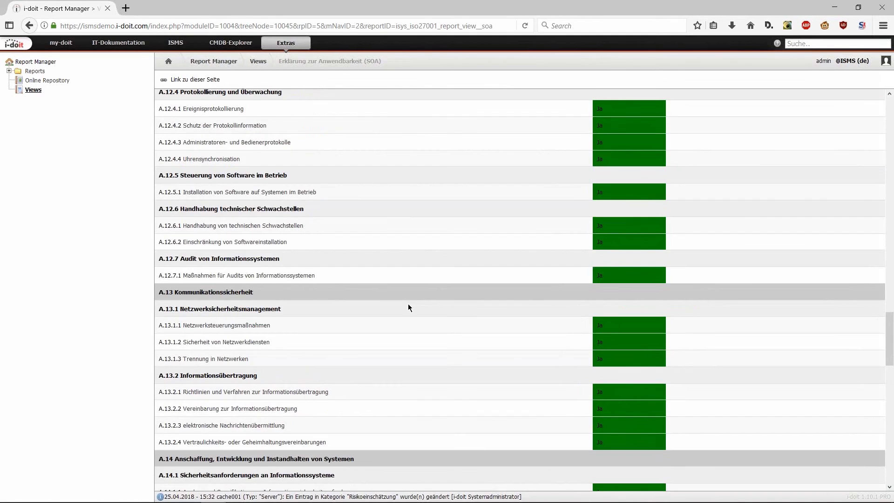
scroll(441, 320, up, 18)
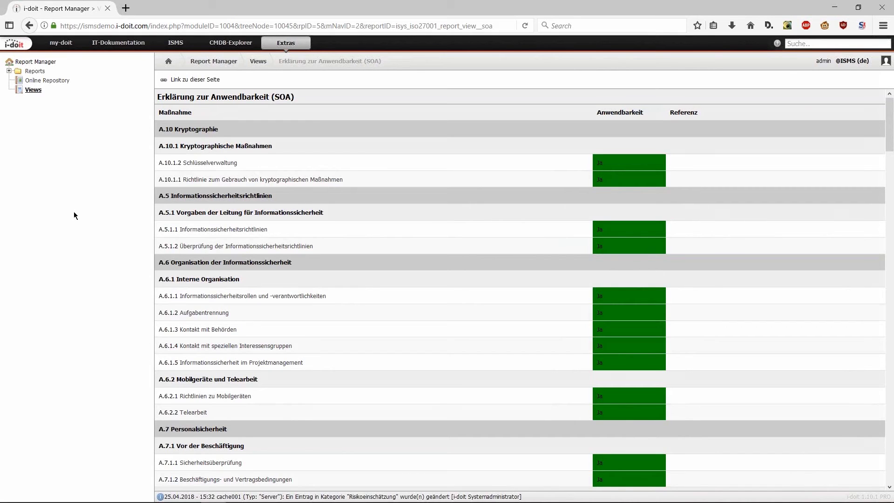
Open the ISMS Risikobehandlungsplan (RTP) report view and examine the cache001 entry for Abfangen kompromittierender Strahlung.
click(38, 91)
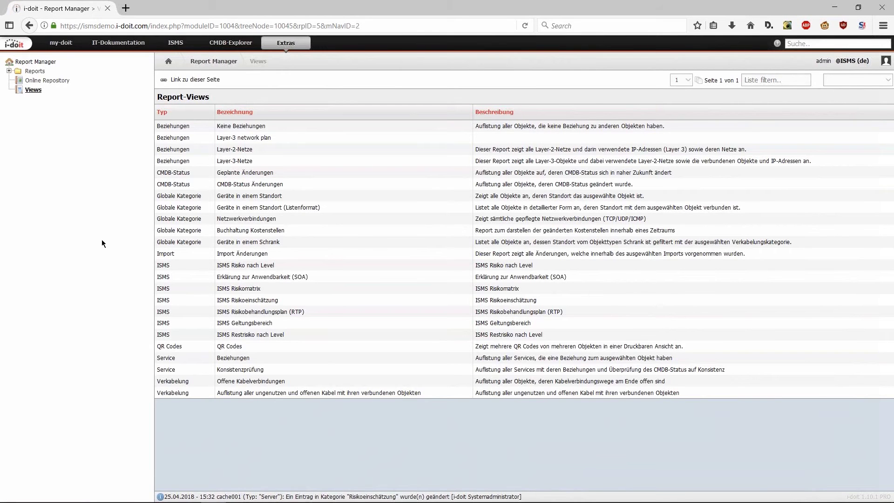
click(321, 312)
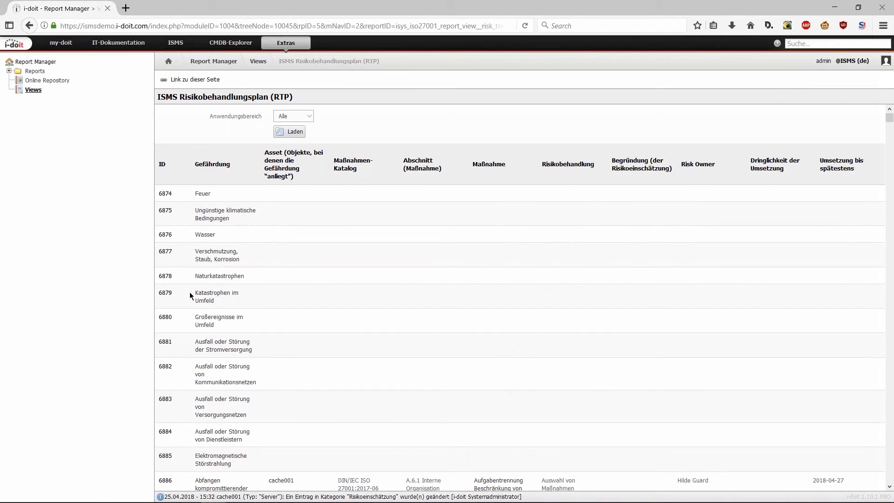
scroll(189, 292, down, 5)
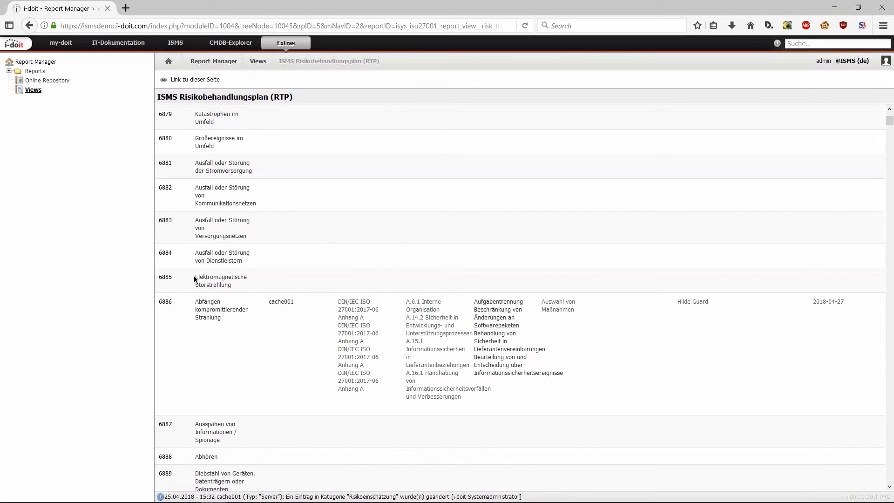
scroll(195, 278, up, 5)
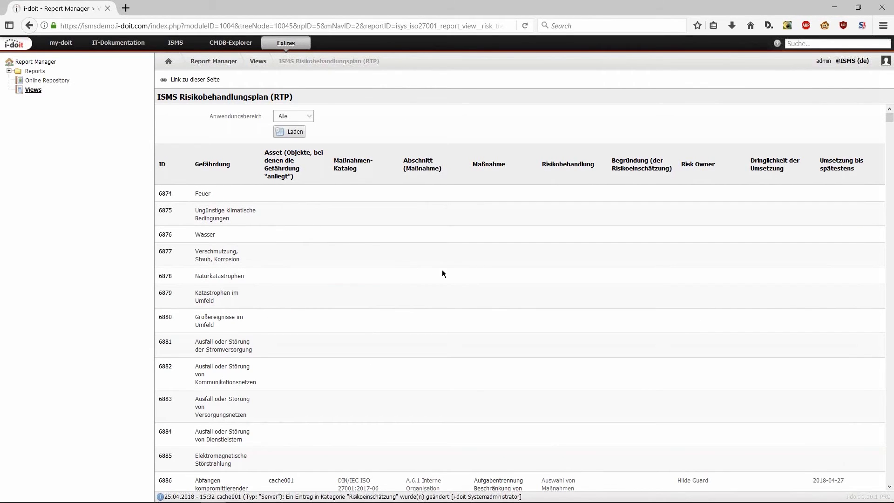
scroll(443, 273, down, 5)
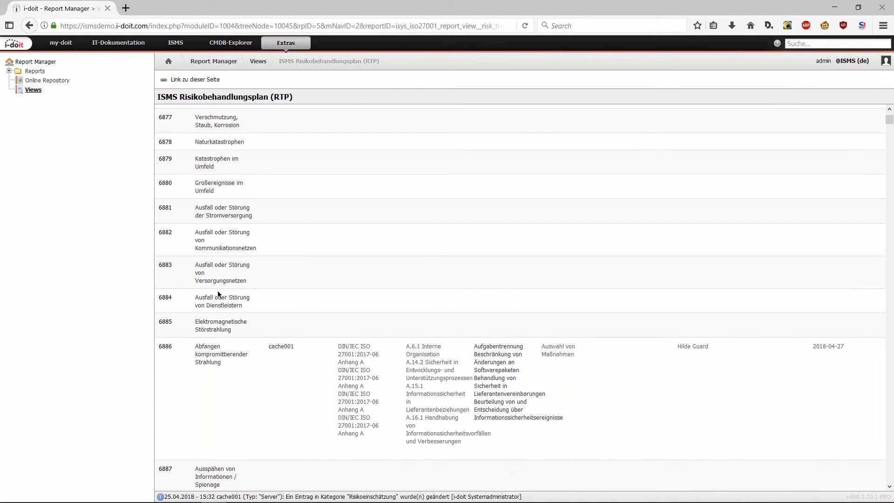
scroll(303, 305, up, 3)
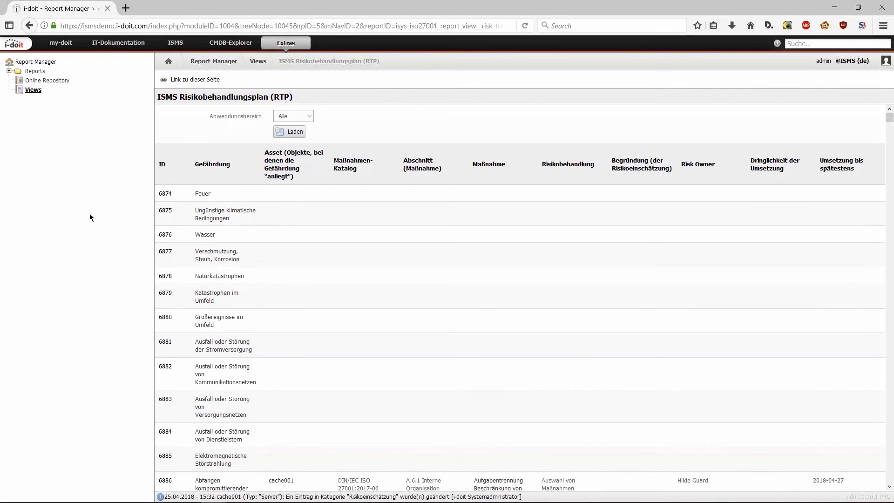
Open the ISMS Risikomatrix report view and inspect the risk assessments behind the cell for likelihood Sehr hoch and impact Normal.
click(38, 91)
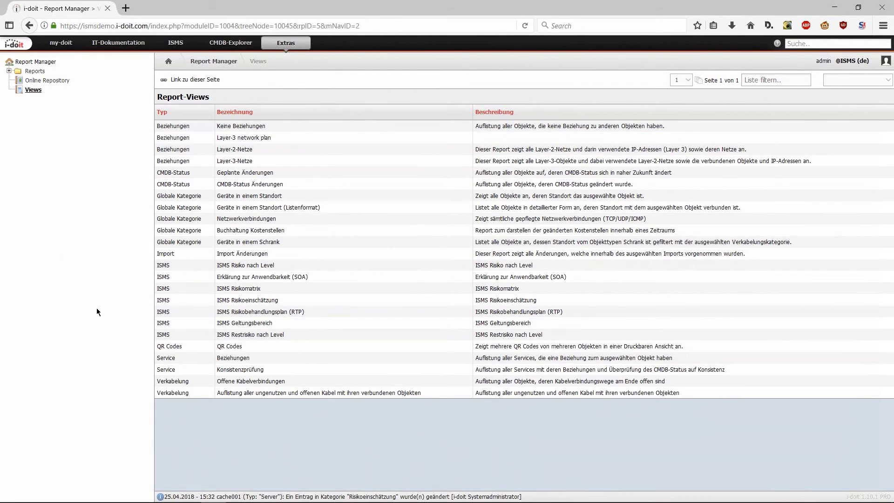
click(243, 289)
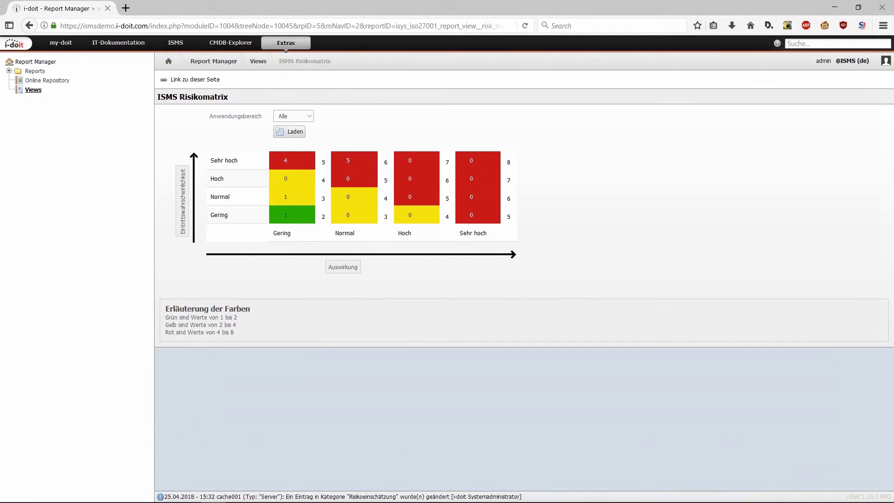
click(349, 163)
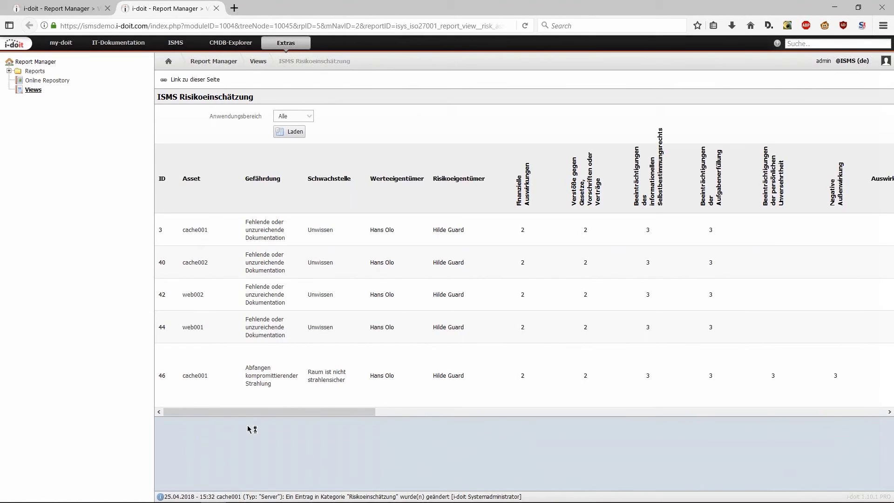
drag(255, 411, 237, 437)
Open the ISMS Restrisiko nach Level report view and load the results for the Bewertungskriterium Grün.
click(33, 90)
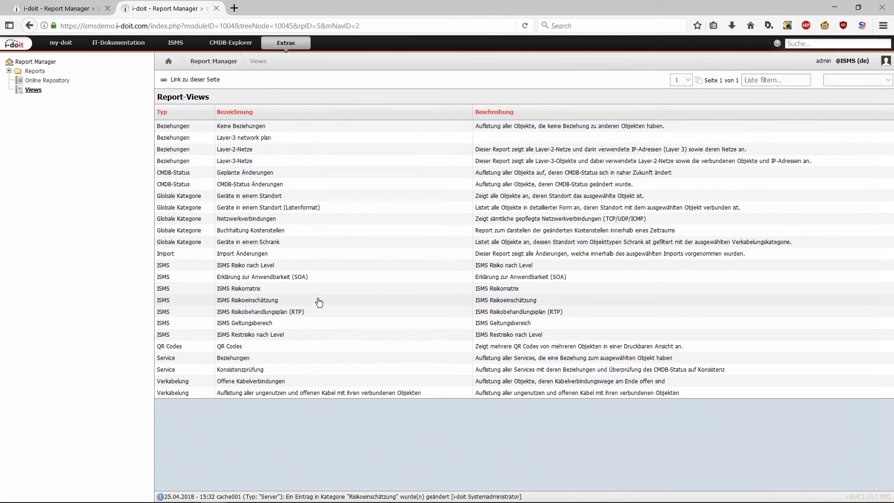
click(275, 337)
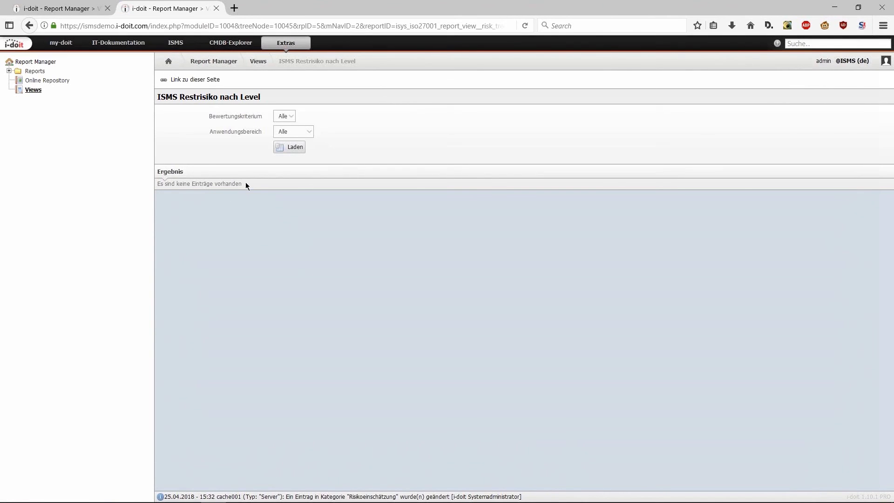
click(284, 117)
click(288, 144)
click(283, 147)
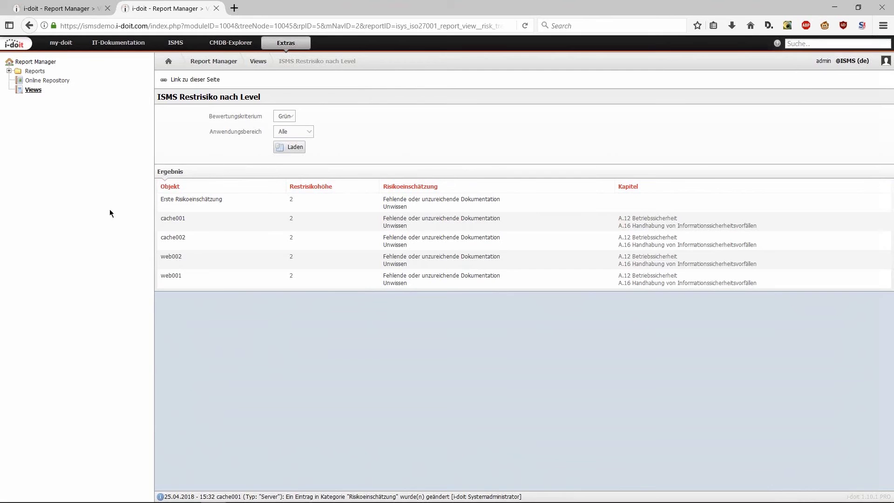
View the objects in the ISMS Geltungsbereich report view and return to the list of report views.
click(34, 92)
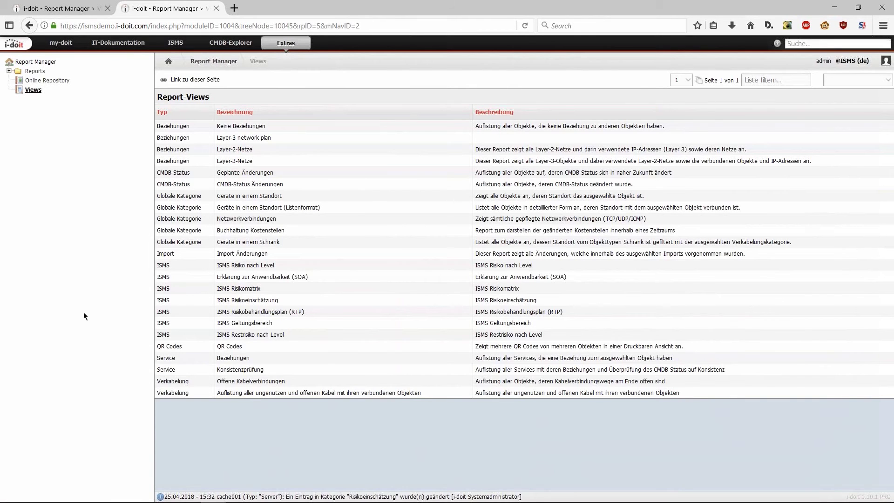
click(199, 327)
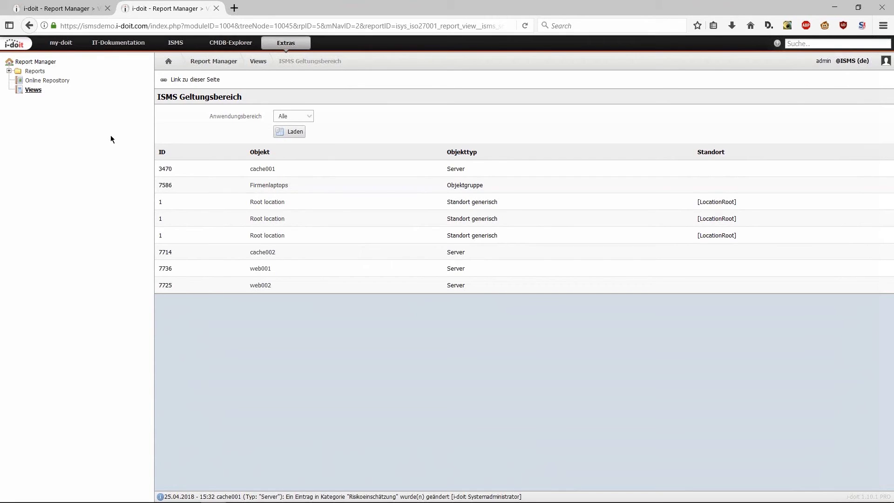
click(33, 89)
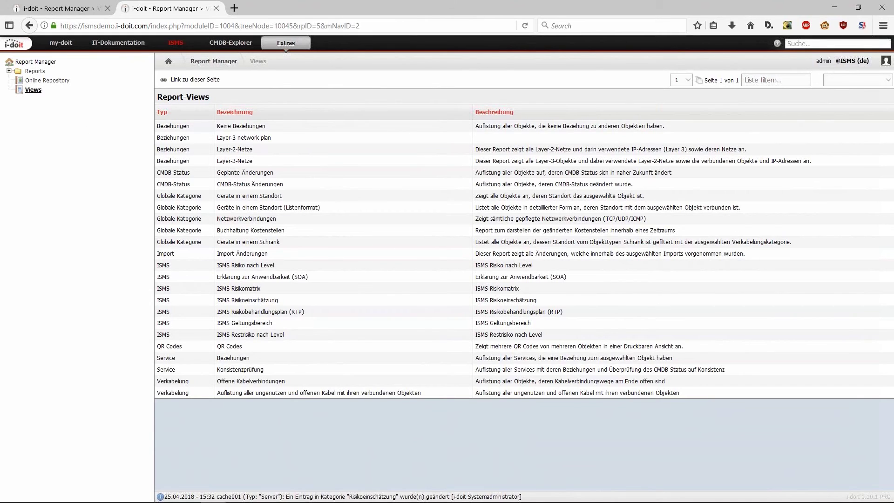
Show the list of Server objects in the IT-Dokumentation.
click(171, 43)
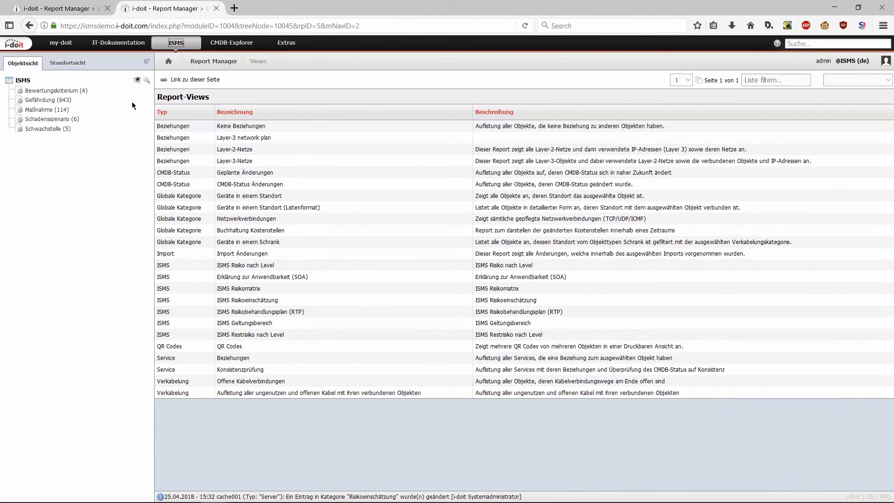
click(125, 47)
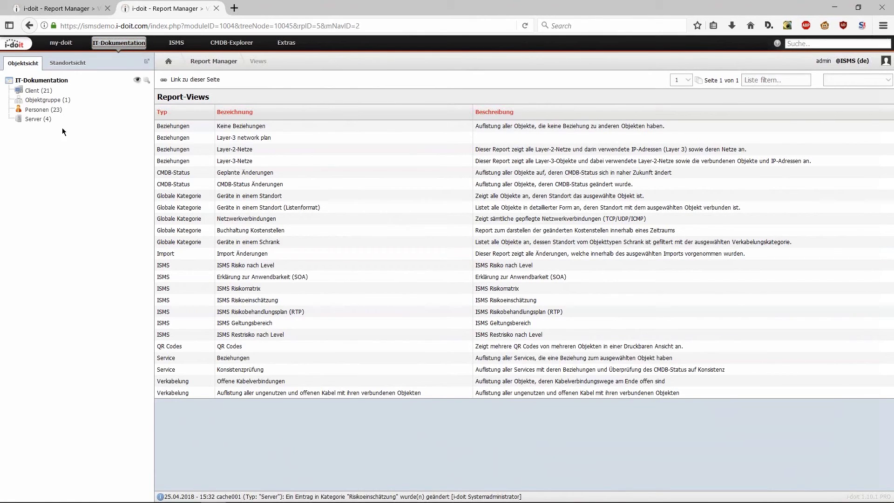
click(39, 118)
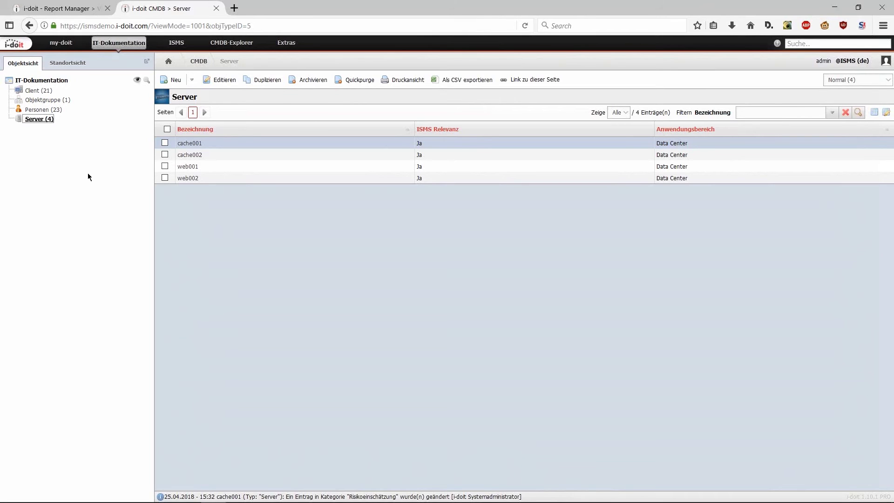
Open the object group Firmenlaptops and look through its overview page and assigned laptops.
click(65, 99)
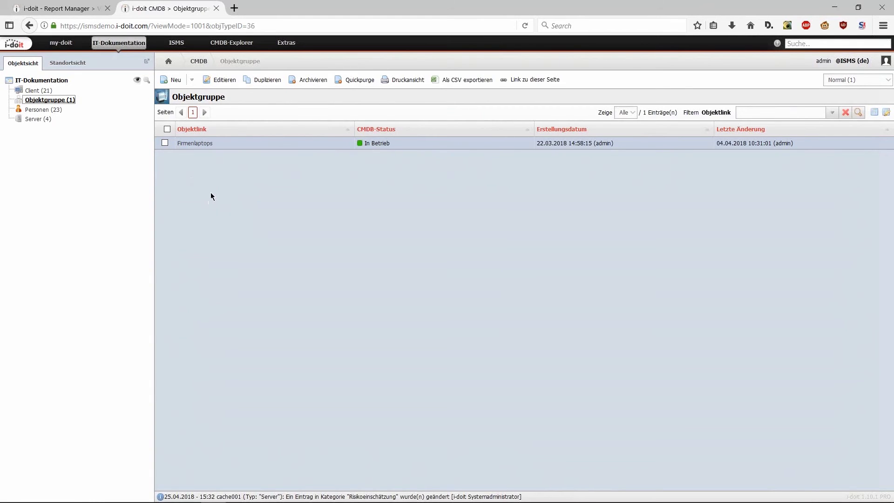
click(207, 144)
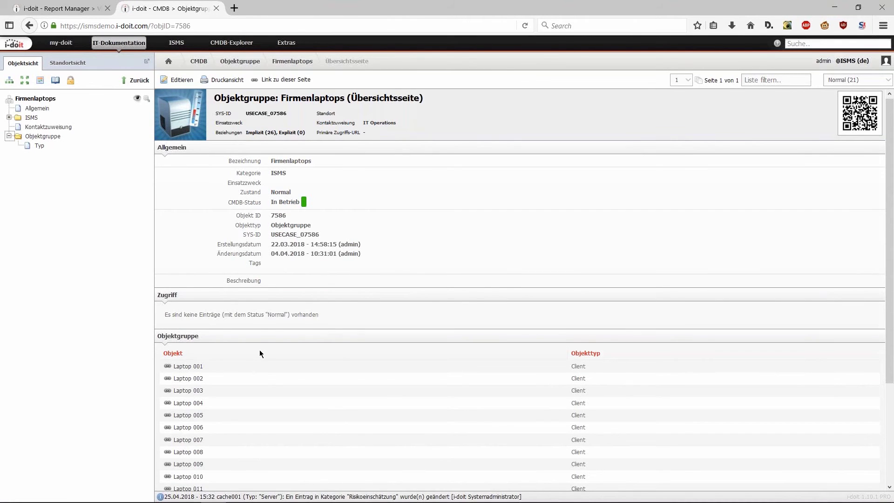
scroll(313, 341, down, 3)
scroll(313, 340, up, 3)
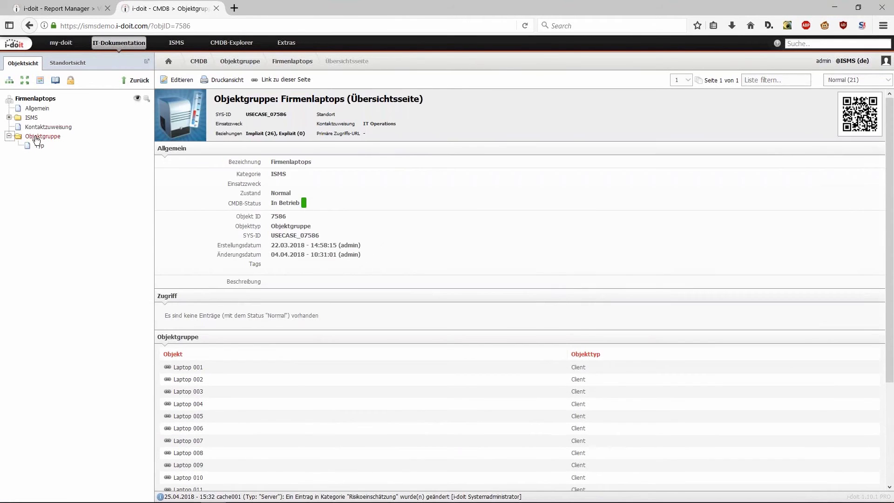
Show the ISMS Risikoeinschätzung entries of the object group Firmenlaptops.
click(17, 118)
click(62, 127)
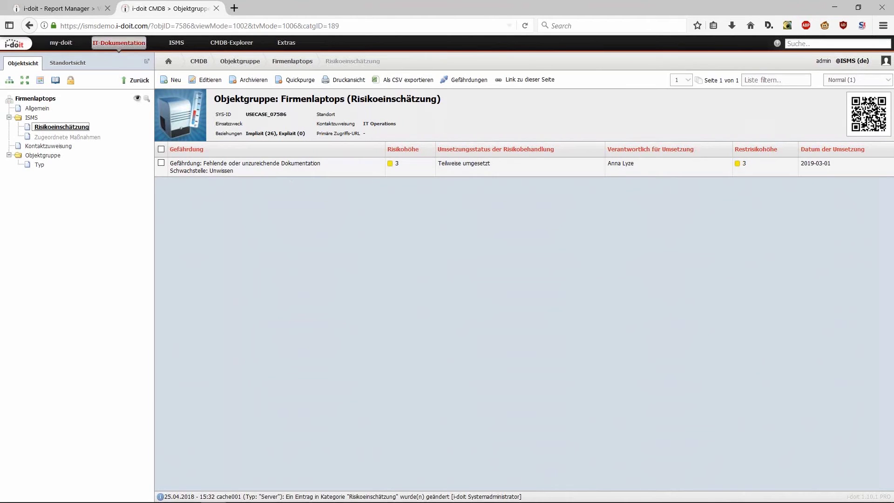
Open the client Laptop 001 from the IT-Dokumentation and show its ISMS Risikoeinschätzung (Gruppe).
click(125, 44)
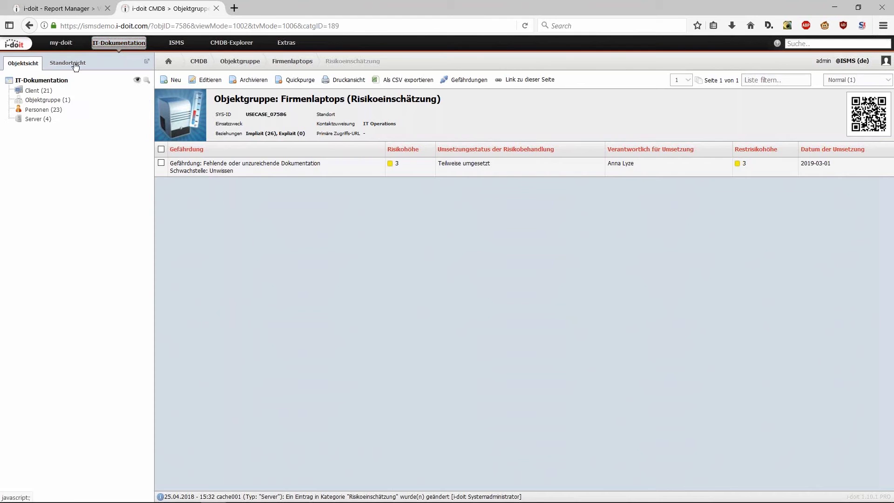
click(45, 92)
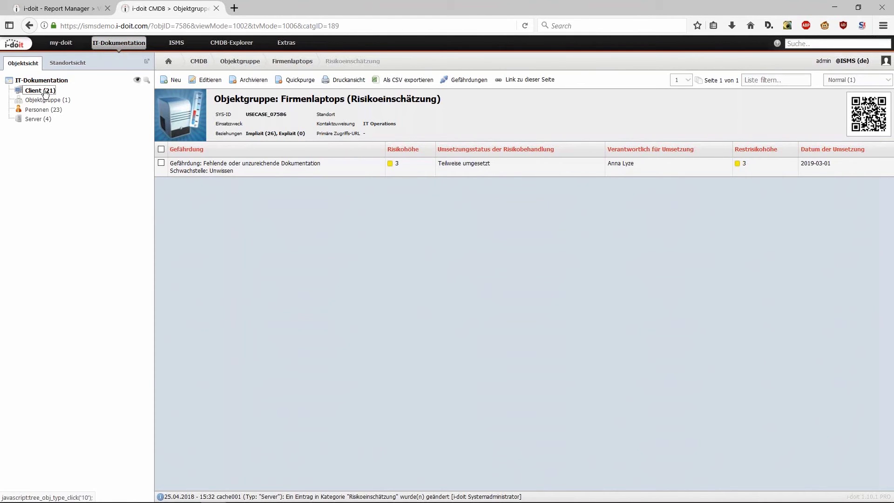
click(195, 144)
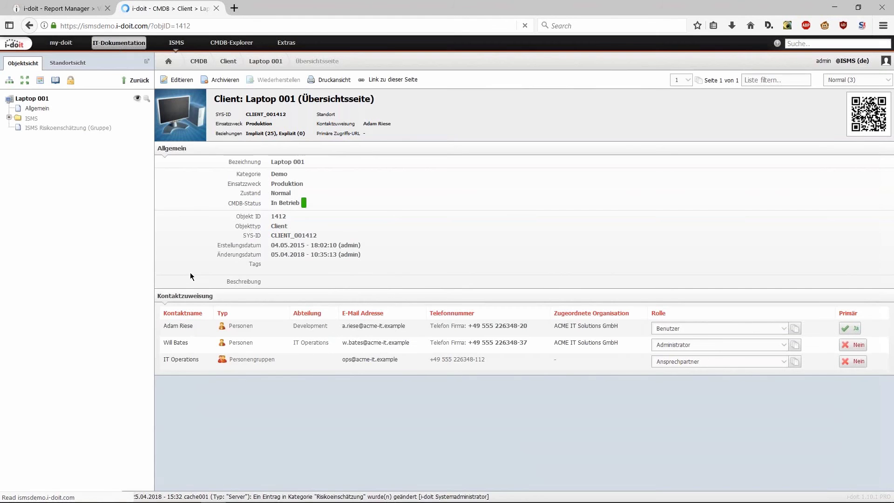
click(39, 133)
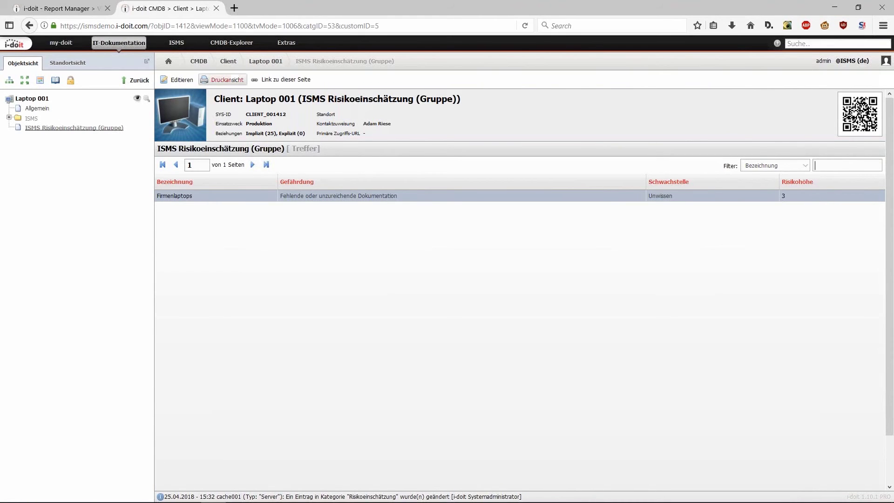
View the Gefährdung Fehlende oder unzureichende Dokumentation linked in Laptop 001's group risk assessment, and return to that assessment.
drag(214, 98, 481, 110)
click(381, 254)
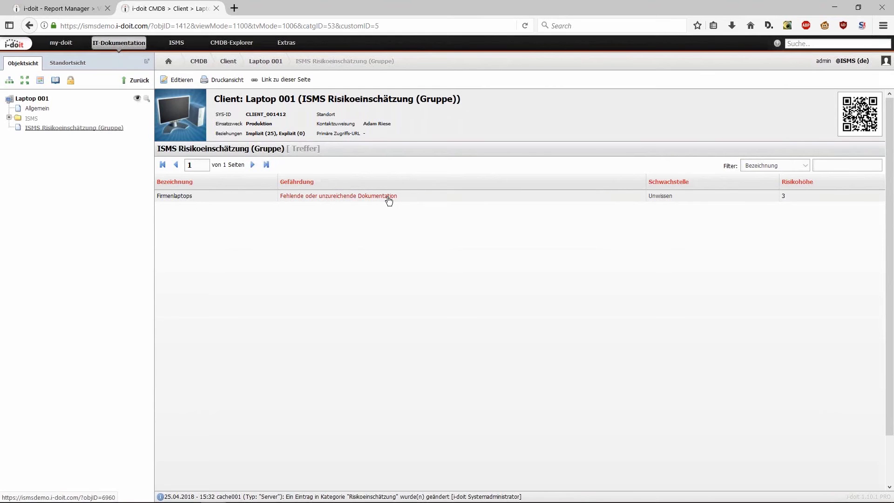
click(292, 196)
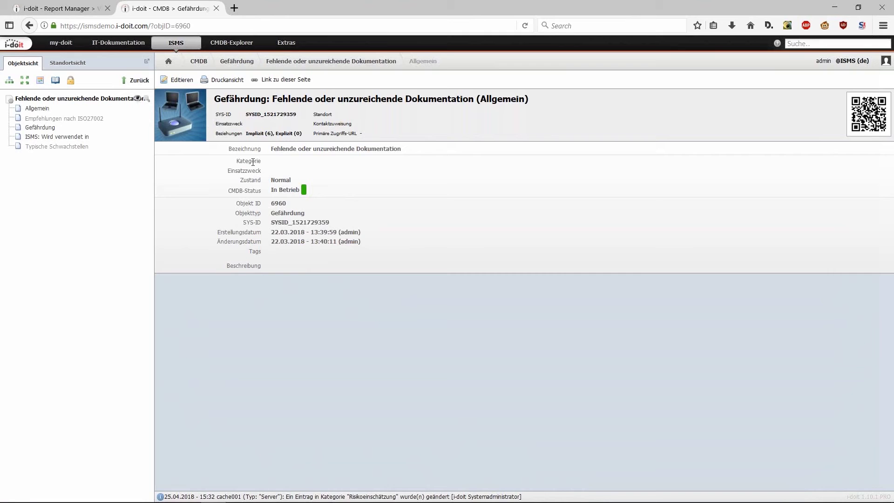
key(alt+Left)
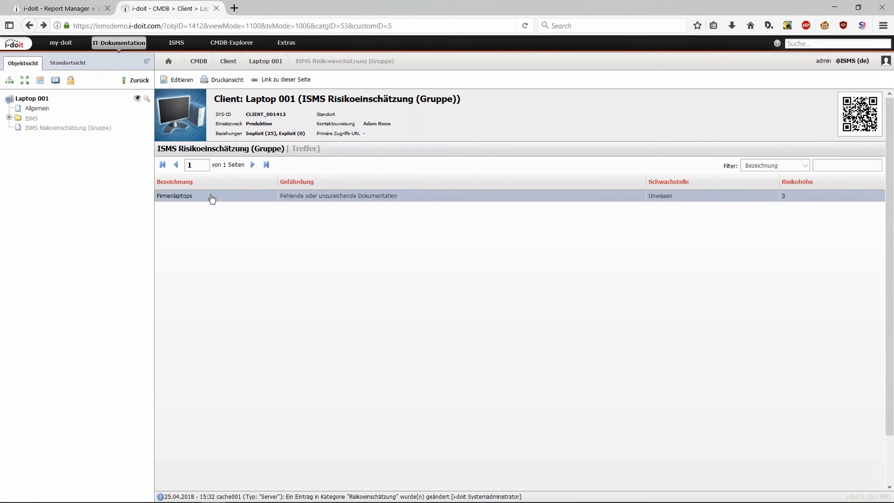
Open the object group Firmenlaptops from the assessment entry and view its Risikoeinschätzung and Kontaktzuweisung.
click(212, 199)
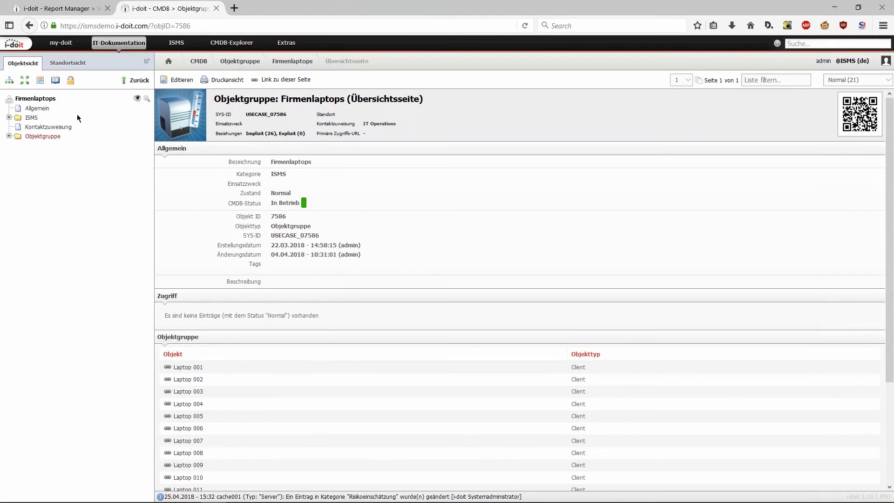
click(9, 117)
click(51, 132)
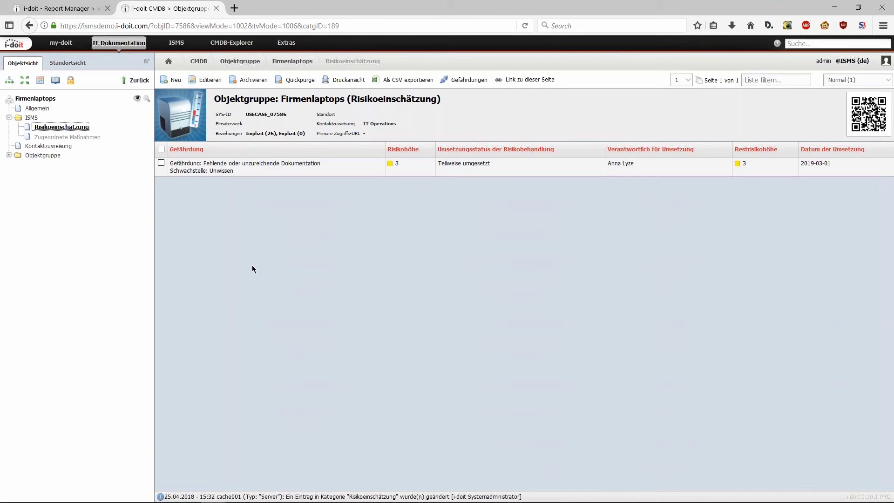
click(69, 146)
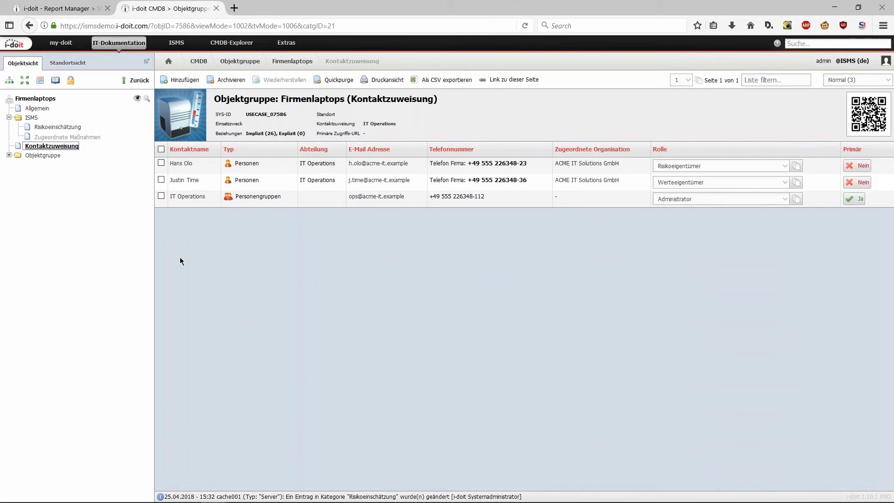
Switch to the Anwender Webinar ISMS Bundle presentation in Google Präsentationen and advance to the Dokumentation und Unterstützung slide.
key(alt+Tab)
key(alt+Tab)
key(alt+Tab)
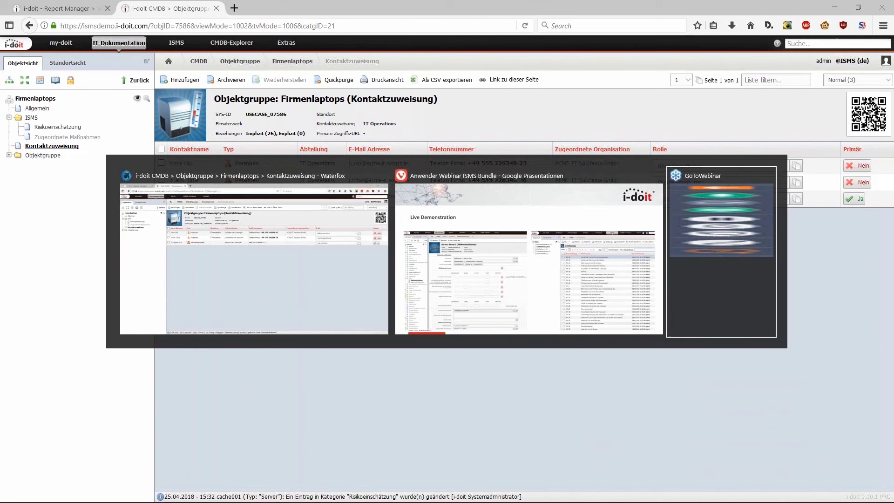
key(alt+Tab)
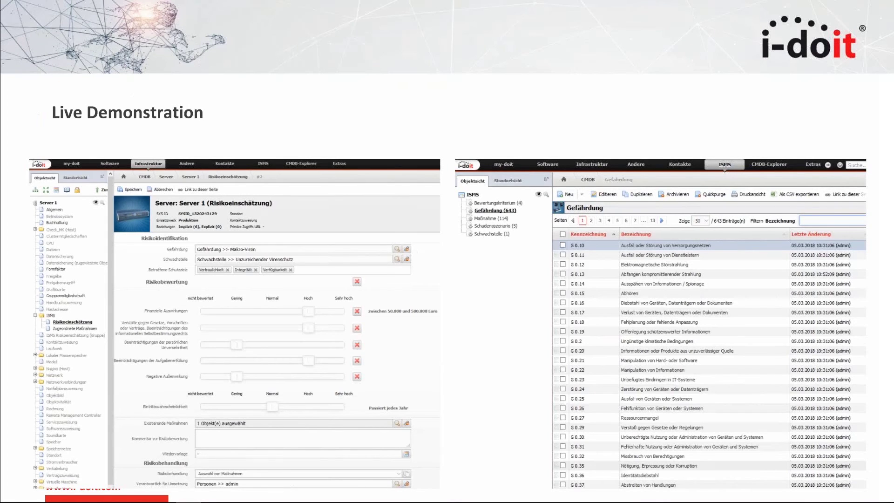
key(Right)
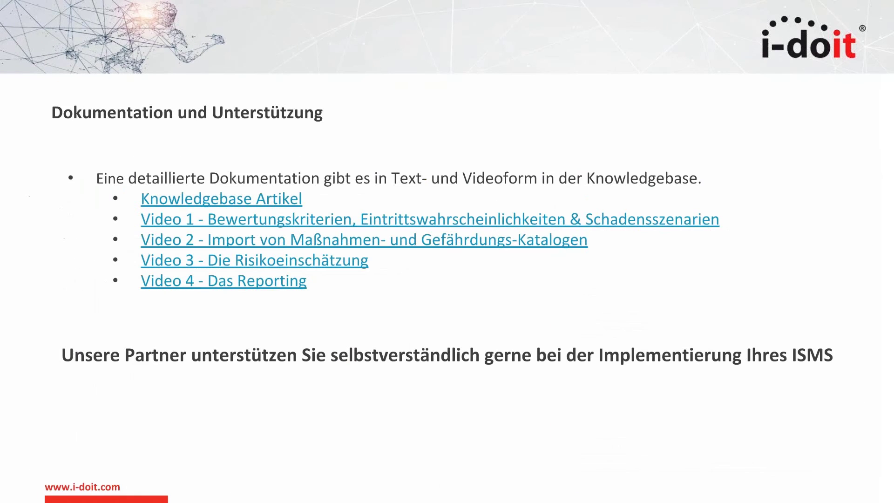